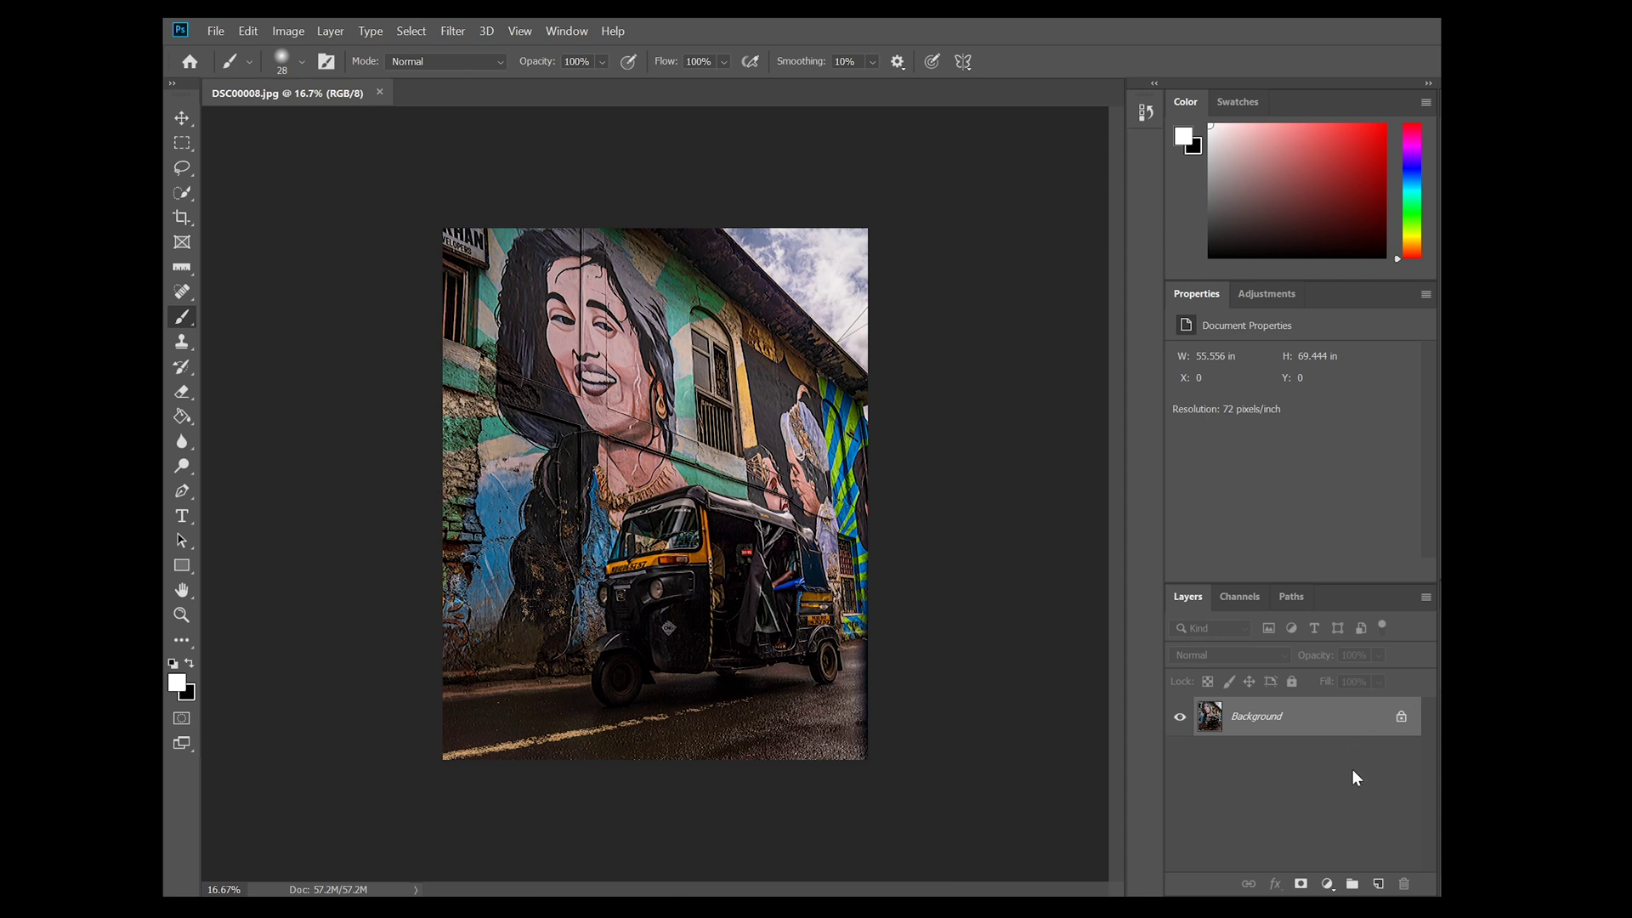
# Unlock the Background layer, duplicate it, and select the lower Layer 0
pyautogui.click(1401, 716)
pyautogui.moveTo(1401, 729); pyautogui.dragTo(1377, 884)
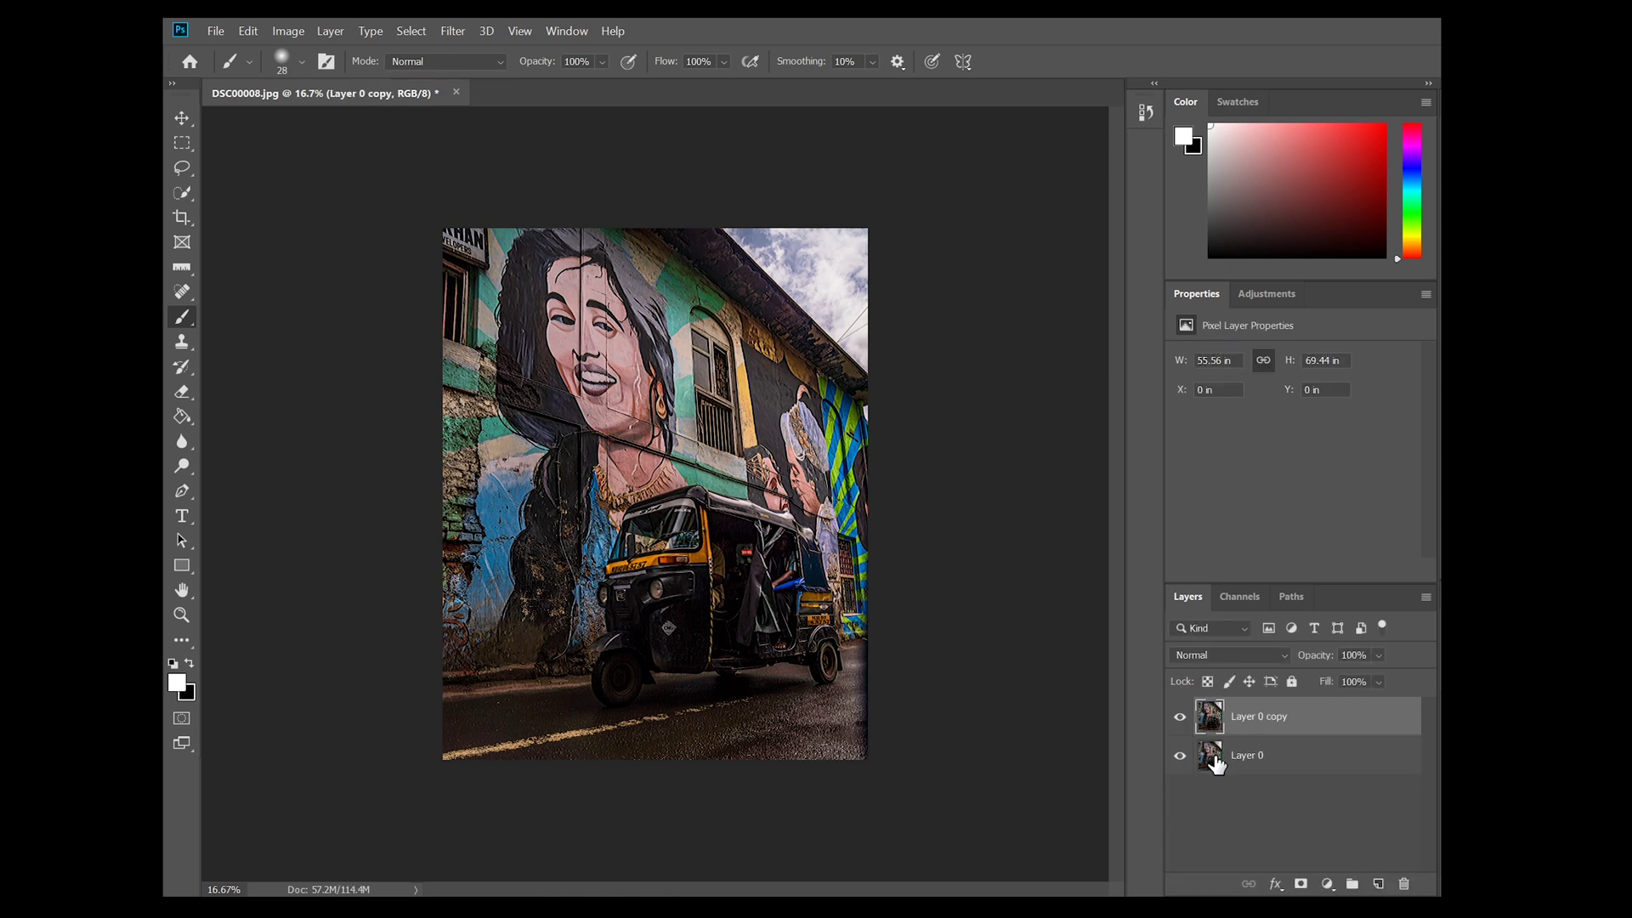
pyautogui.click(1213, 757)
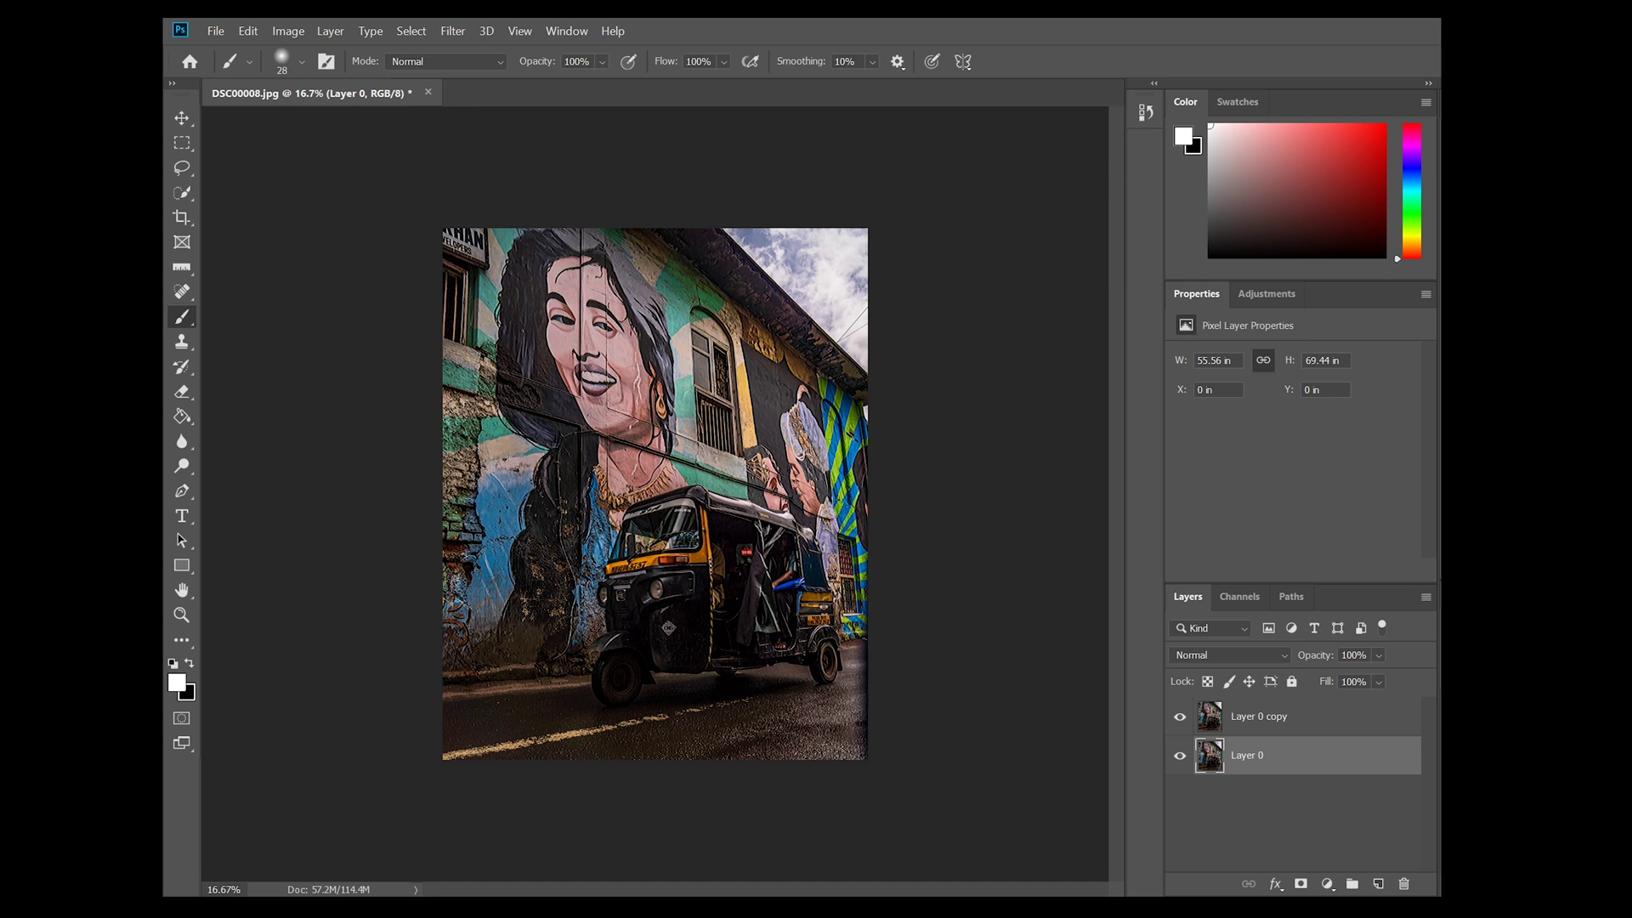
# Set up a Motion Blur on Layer 0 with Angle 0 and Distance 2000 pixels
pyautogui.click(451, 31)
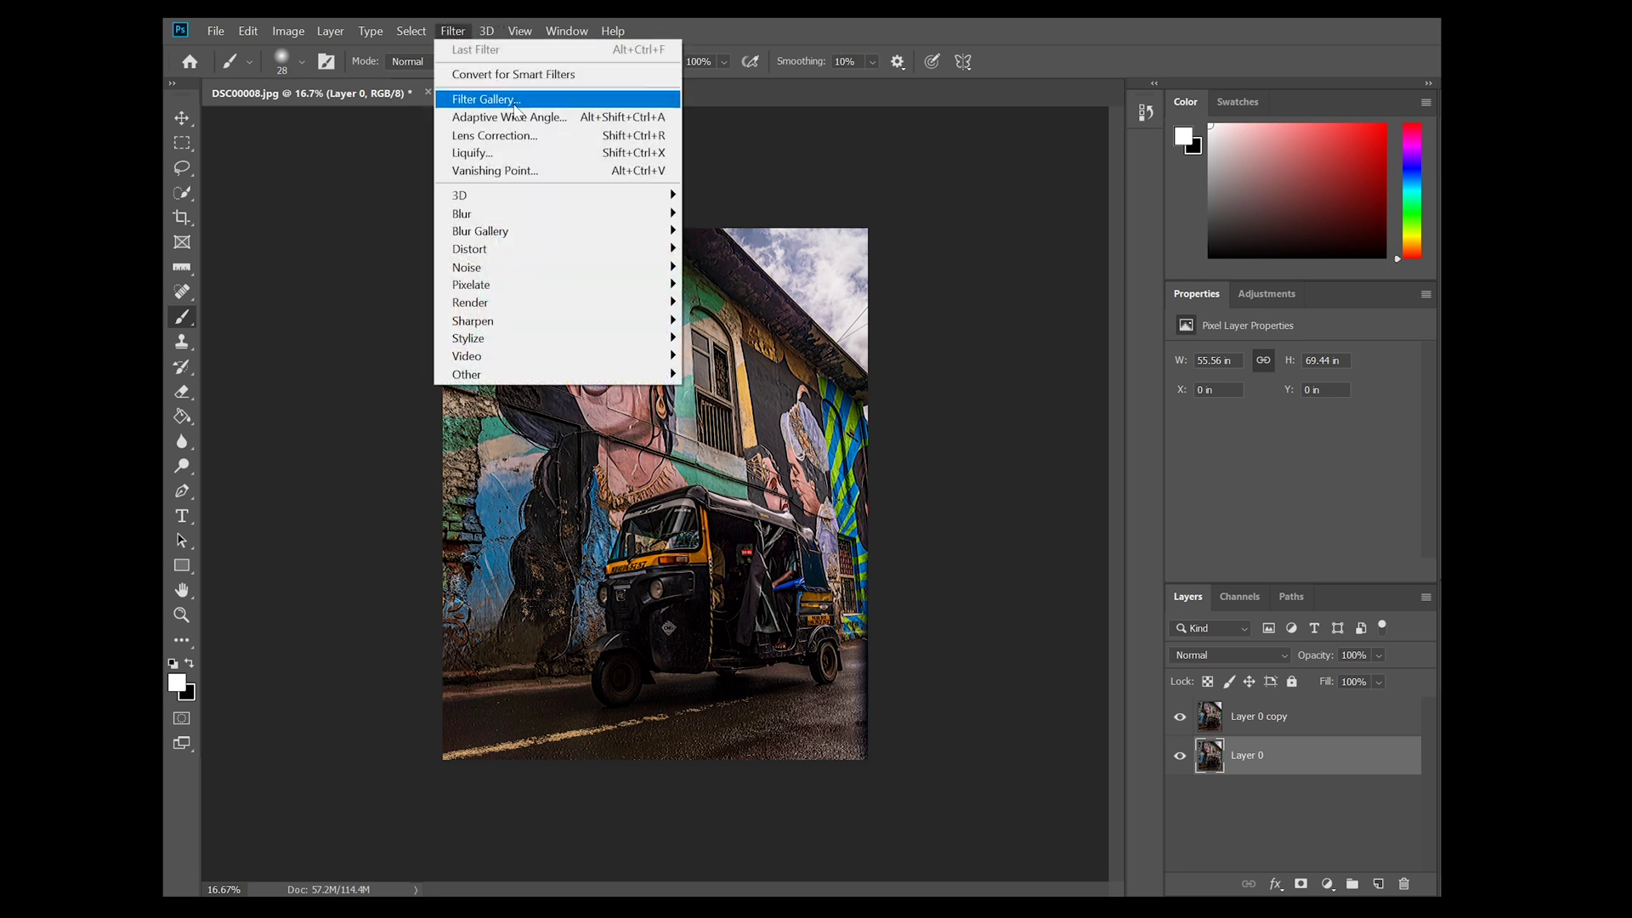
pyautogui.moveTo(572, 214)
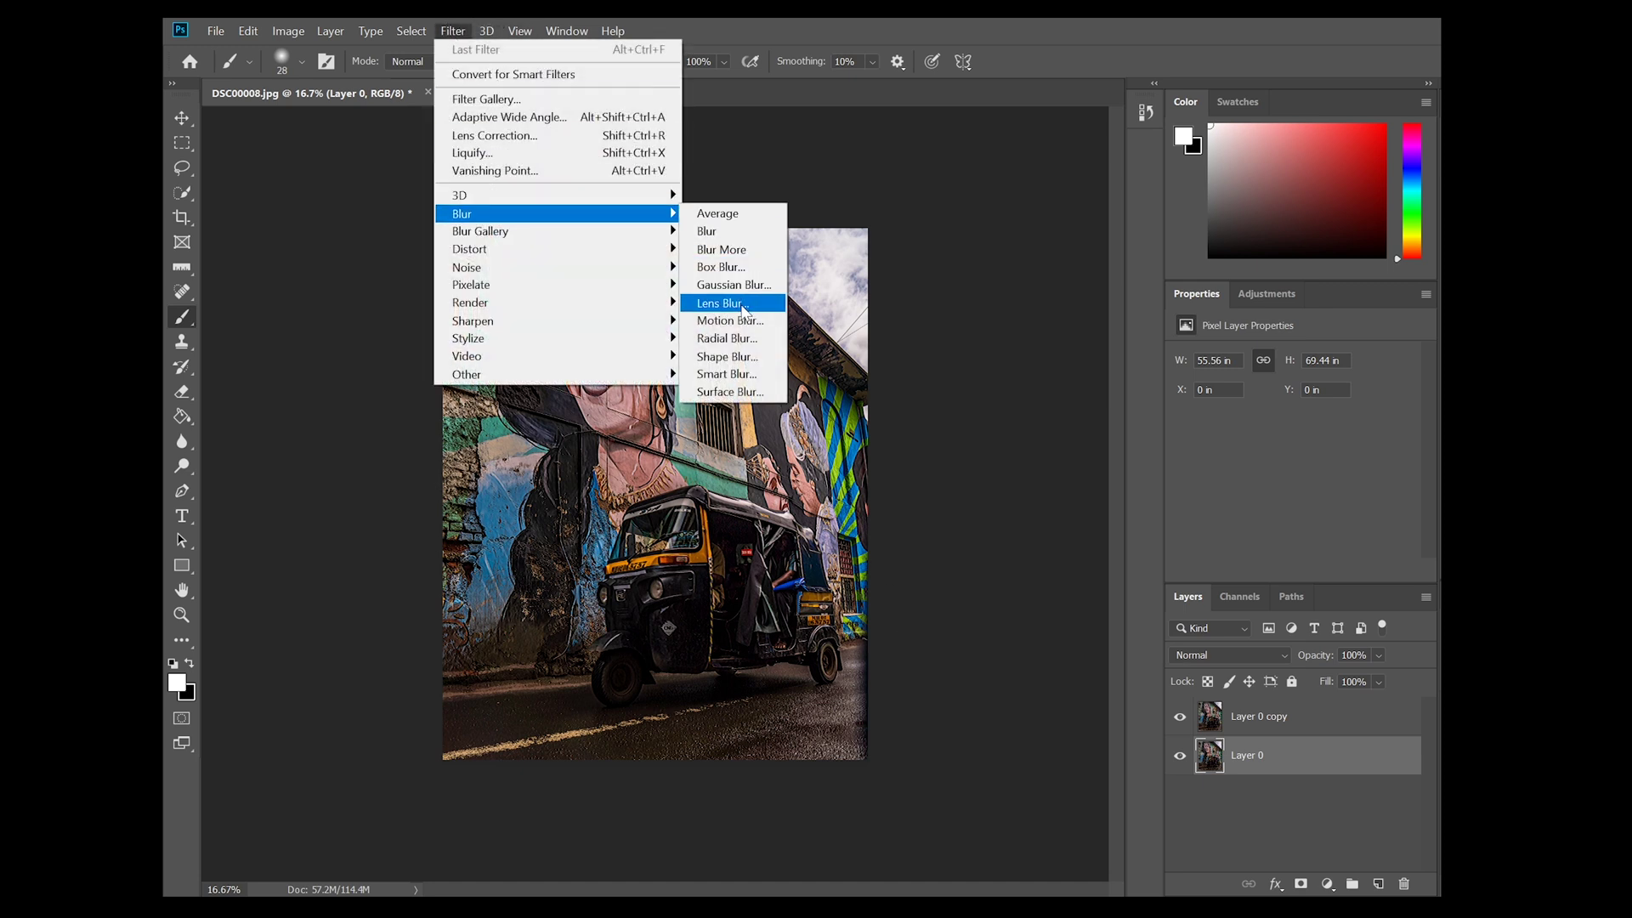
pyautogui.click(730, 320)
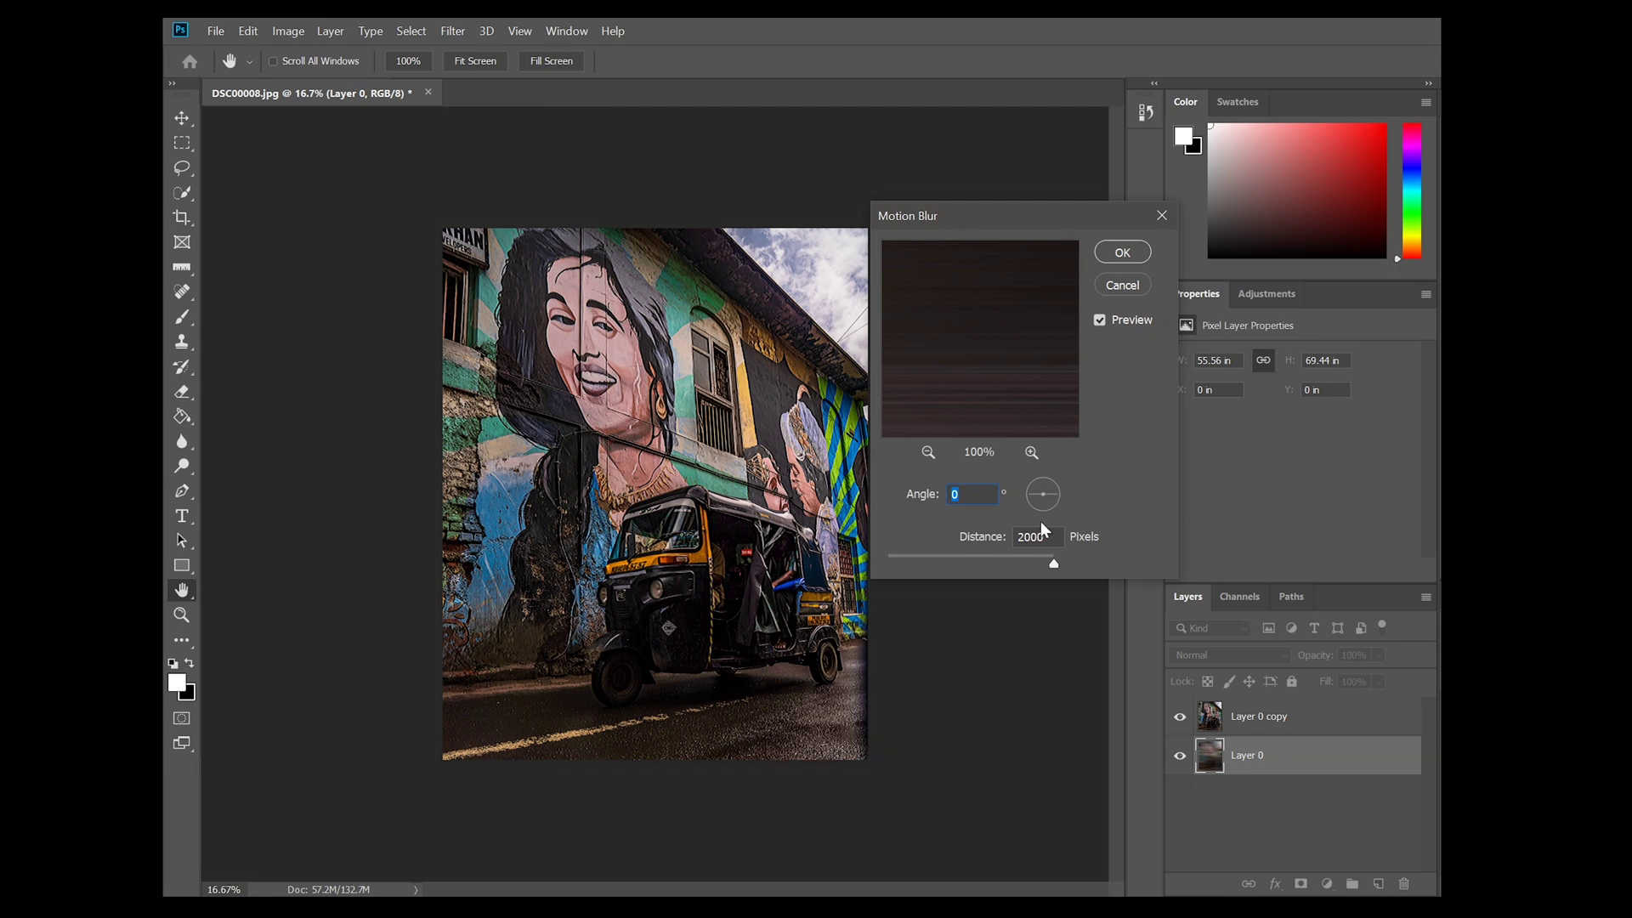
# Apply the motion blur, add a white mask to Layer 0 copy, and set a 385 px brush
pyautogui.click(1120, 252)
pyautogui.press('b')
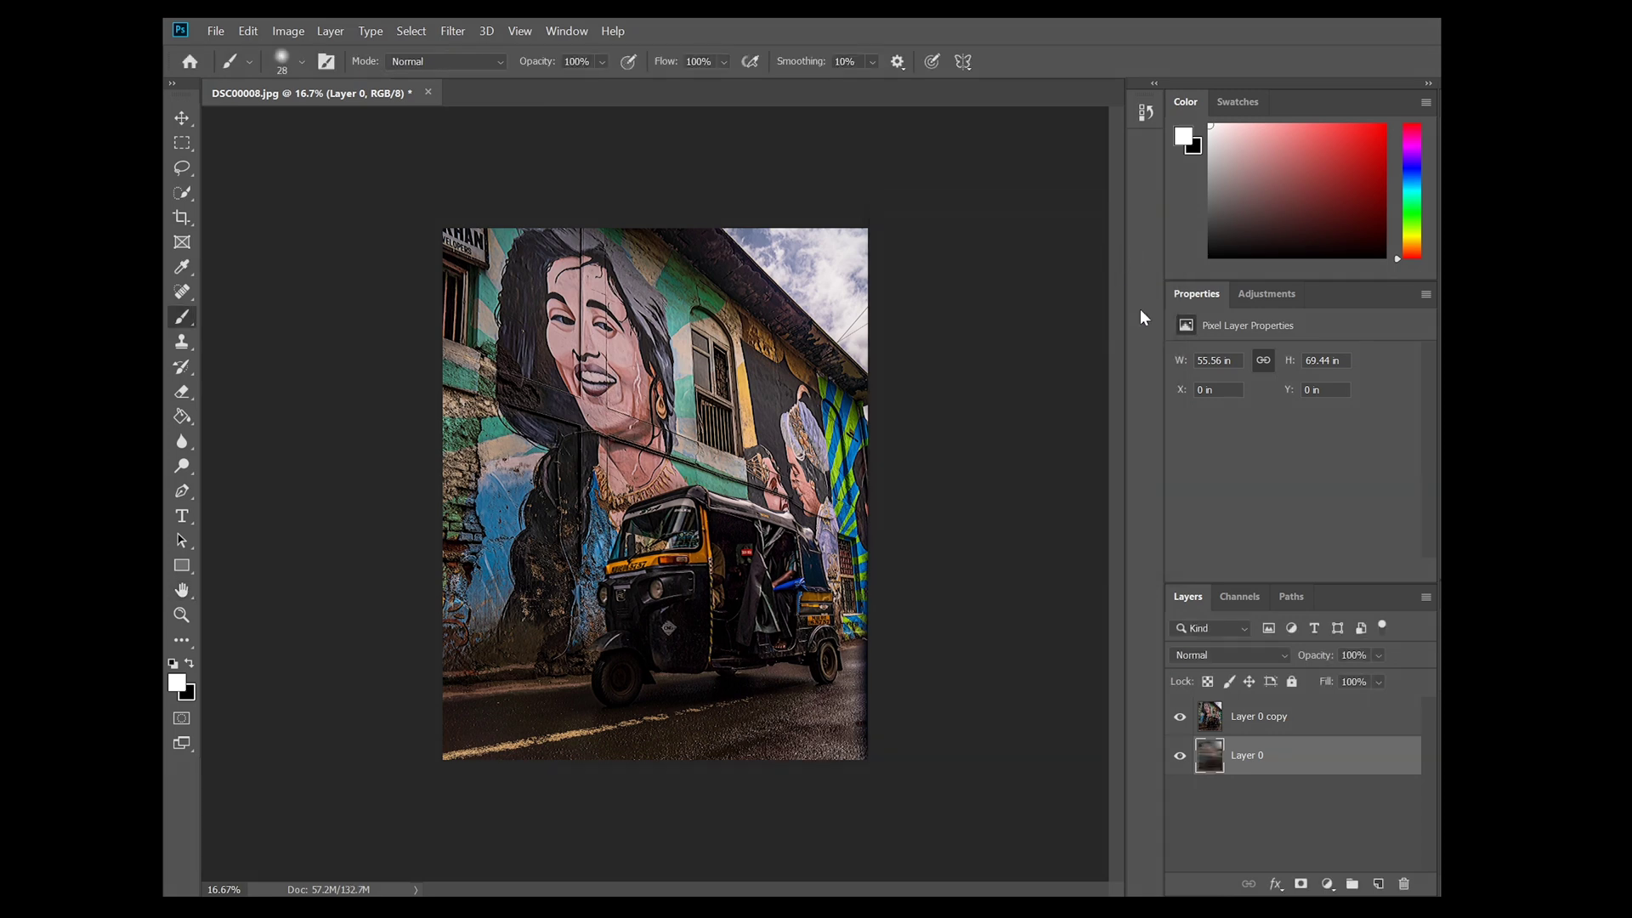
pyautogui.click(1256, 721)
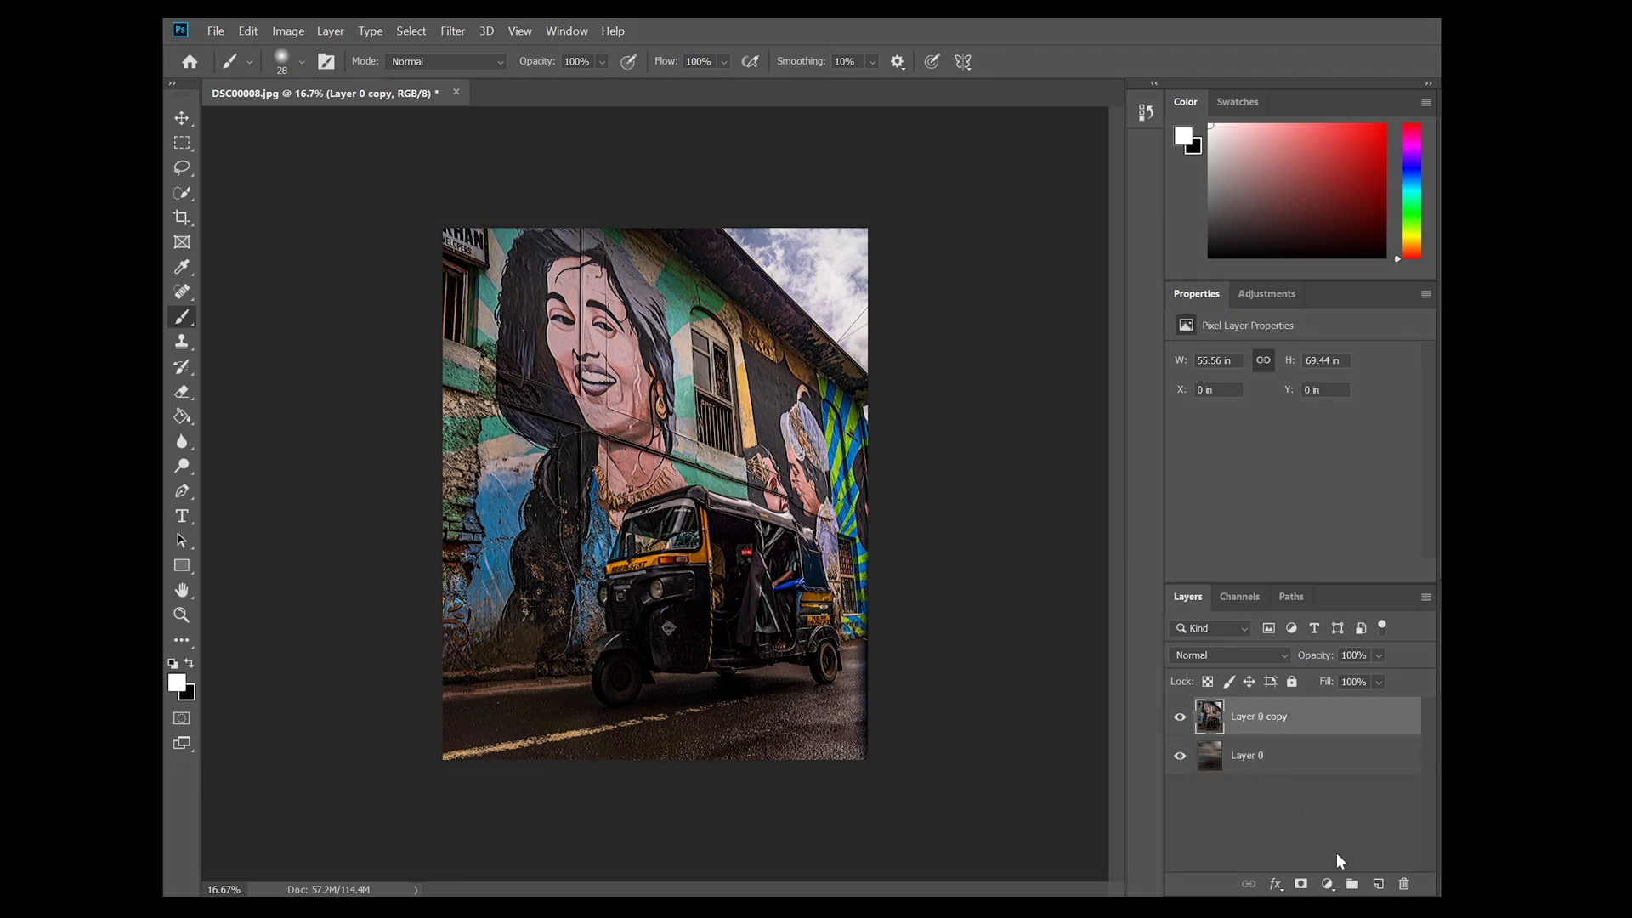
pyautogui.click(1300, 884)
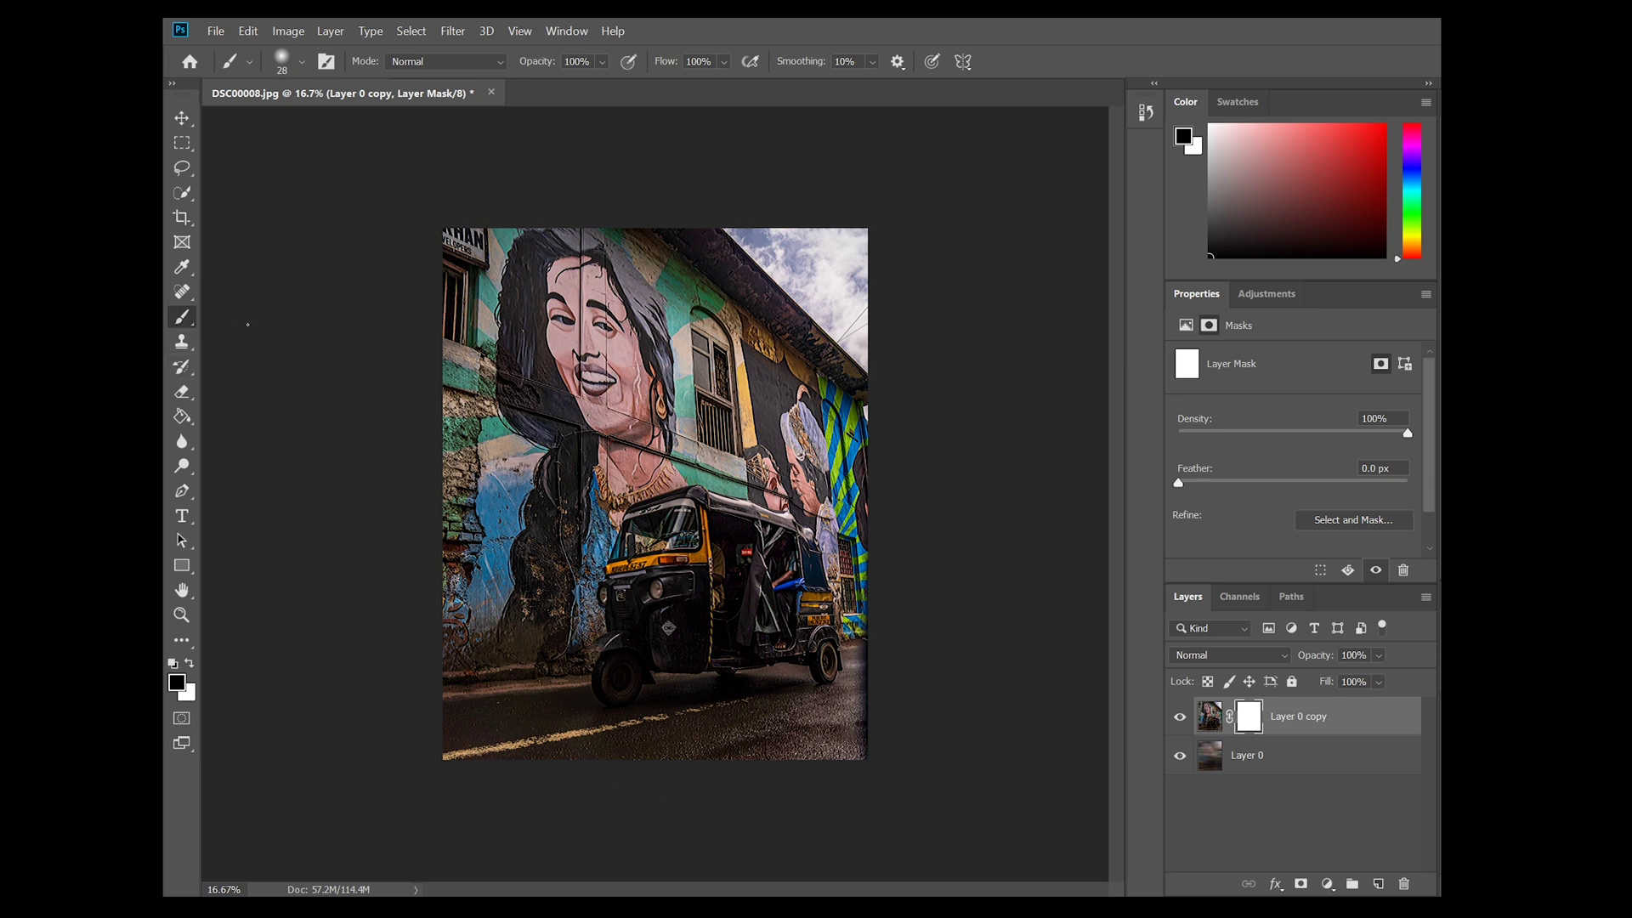
pyautogui.rightClick(500, 337)
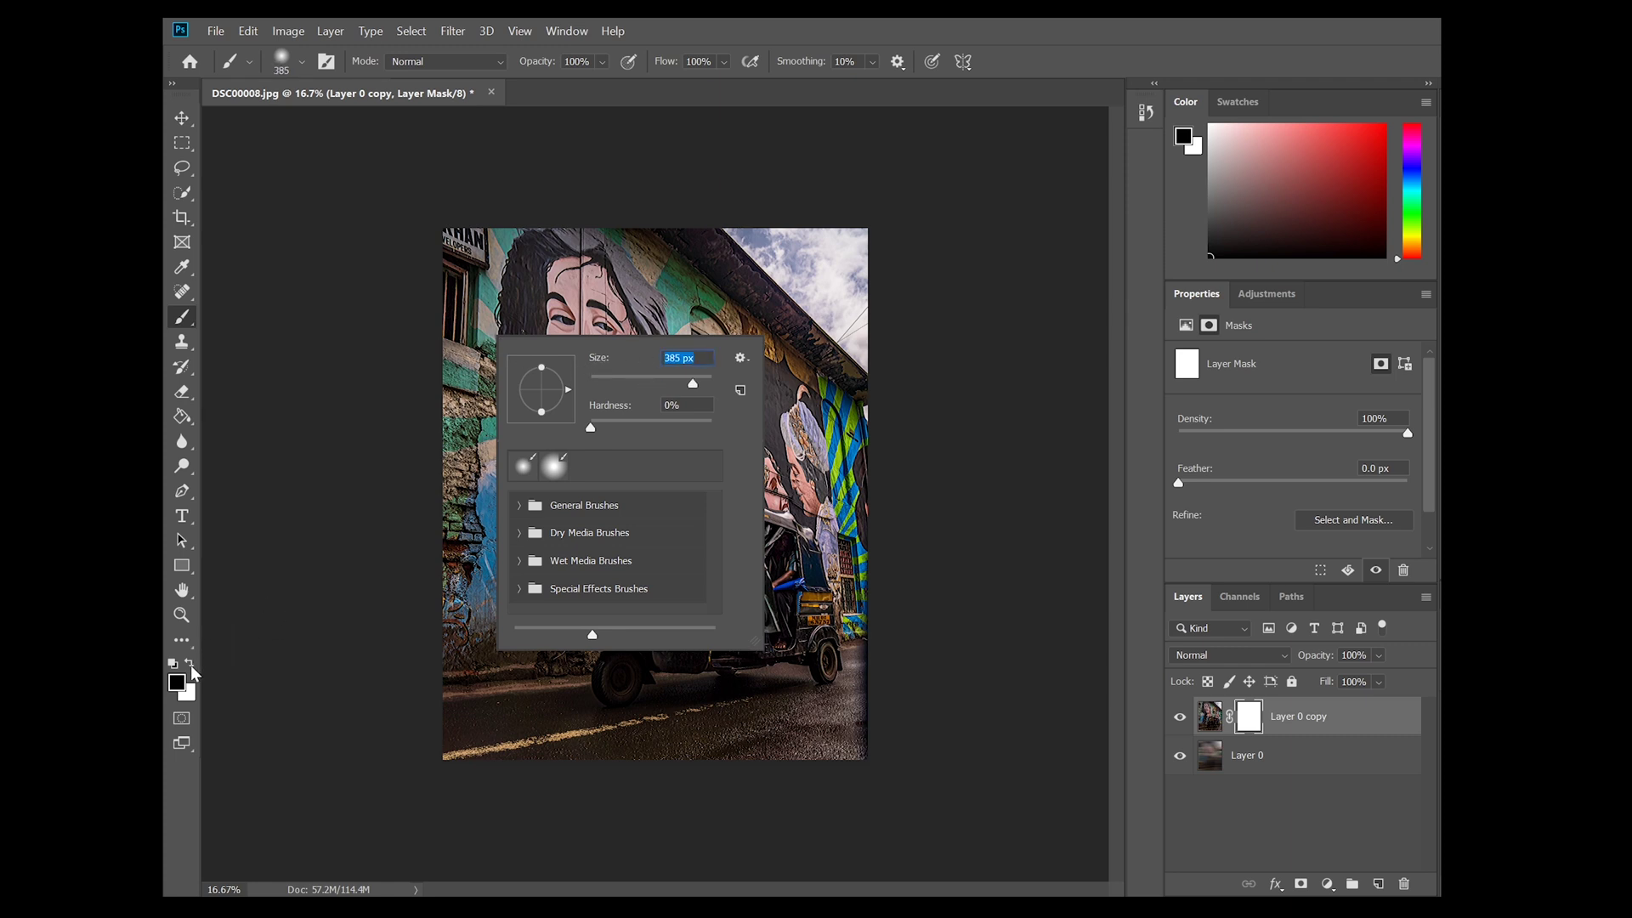
pyautogui.press('Return')
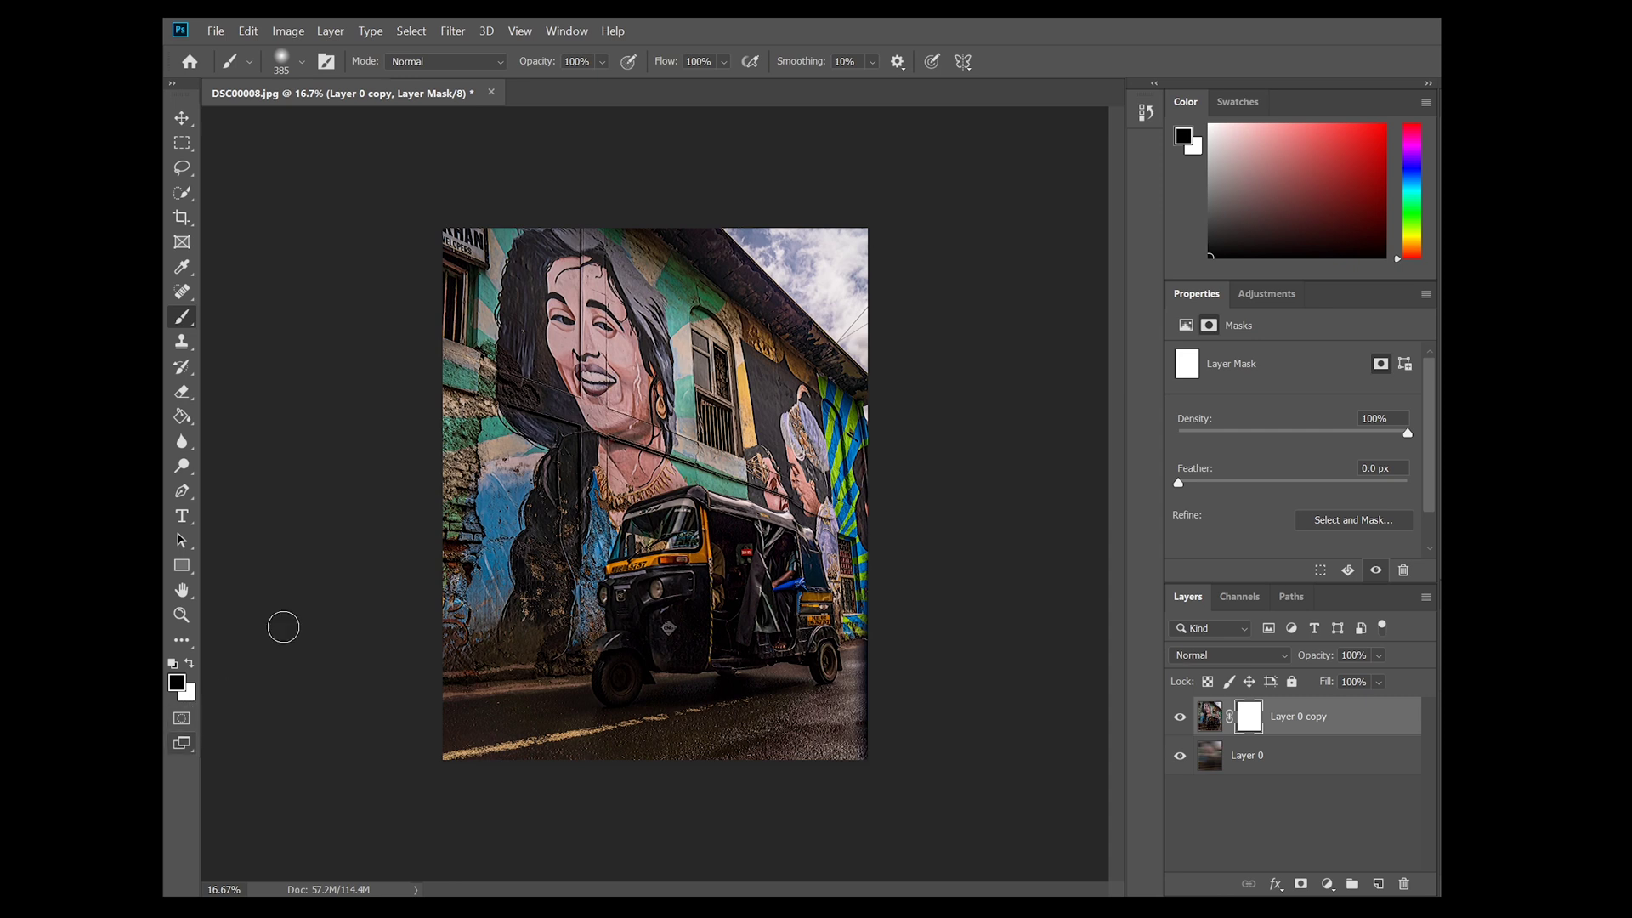
# Paint black on the mask across the top and left, enlarging the brush to 511 px
pyautogui.moveTo(535, 209)
pyautogui.mouseDown()
pyautogui.moveTo(416, 277)
pyautogui.moveTo(646, 227)
pyautogui.moveTo(965, 244)
pyautogui.moveTo(317, 255)
pyautogui.mouseUp()
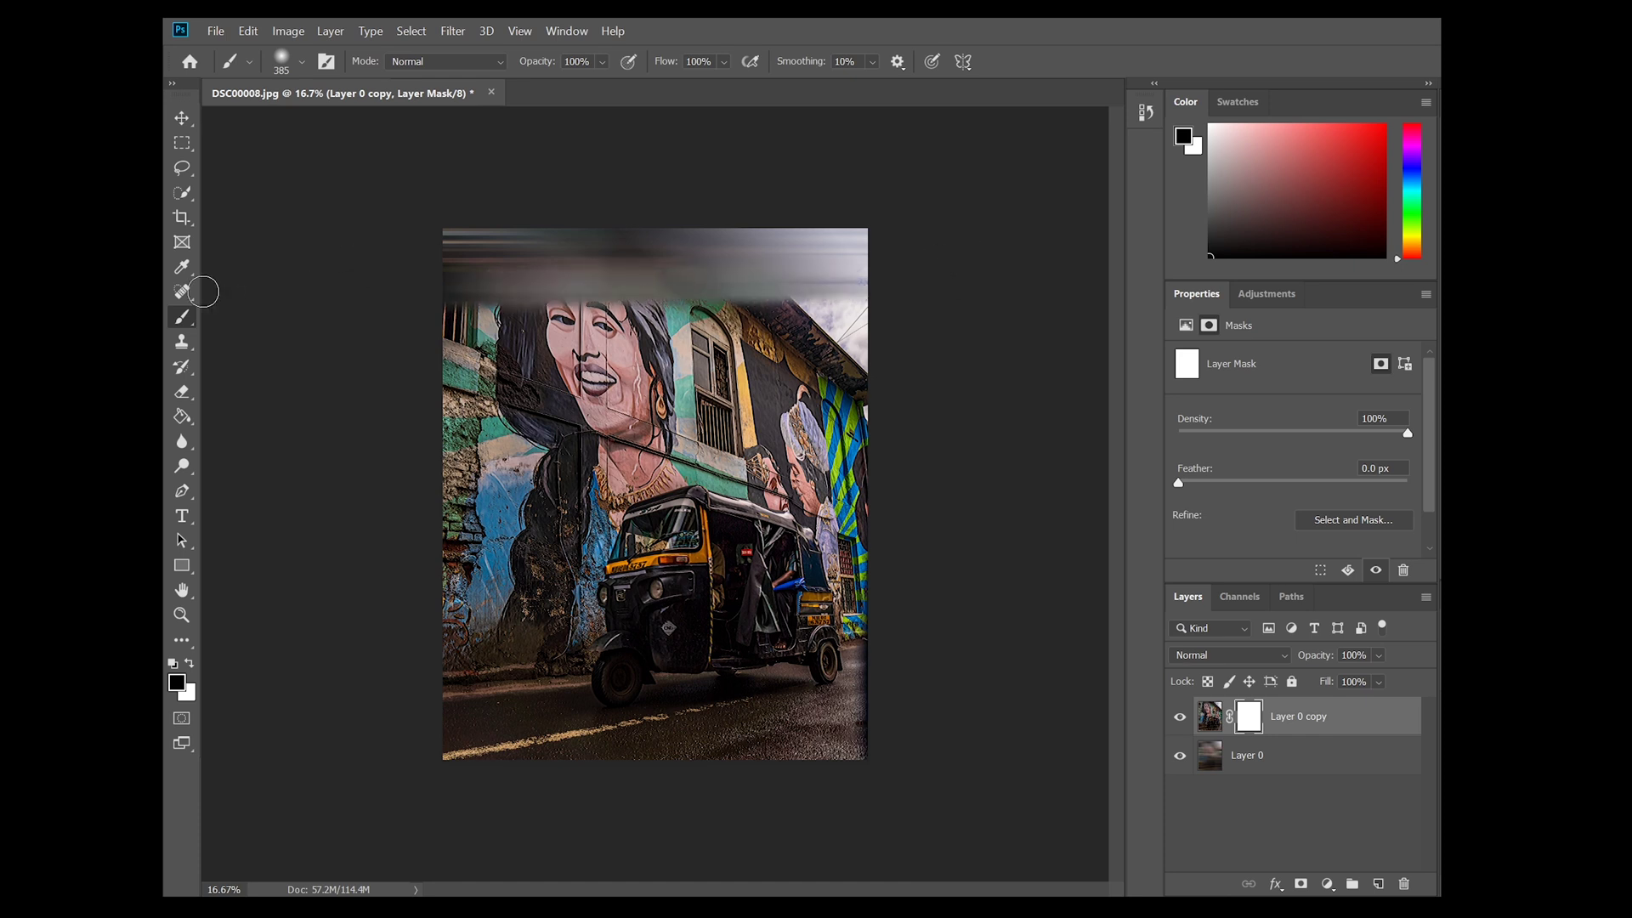
pyautogui.moveTo(947, 281); pyautogui.dragTo(339, 314)
pyautogui.rightClick(651, 304)
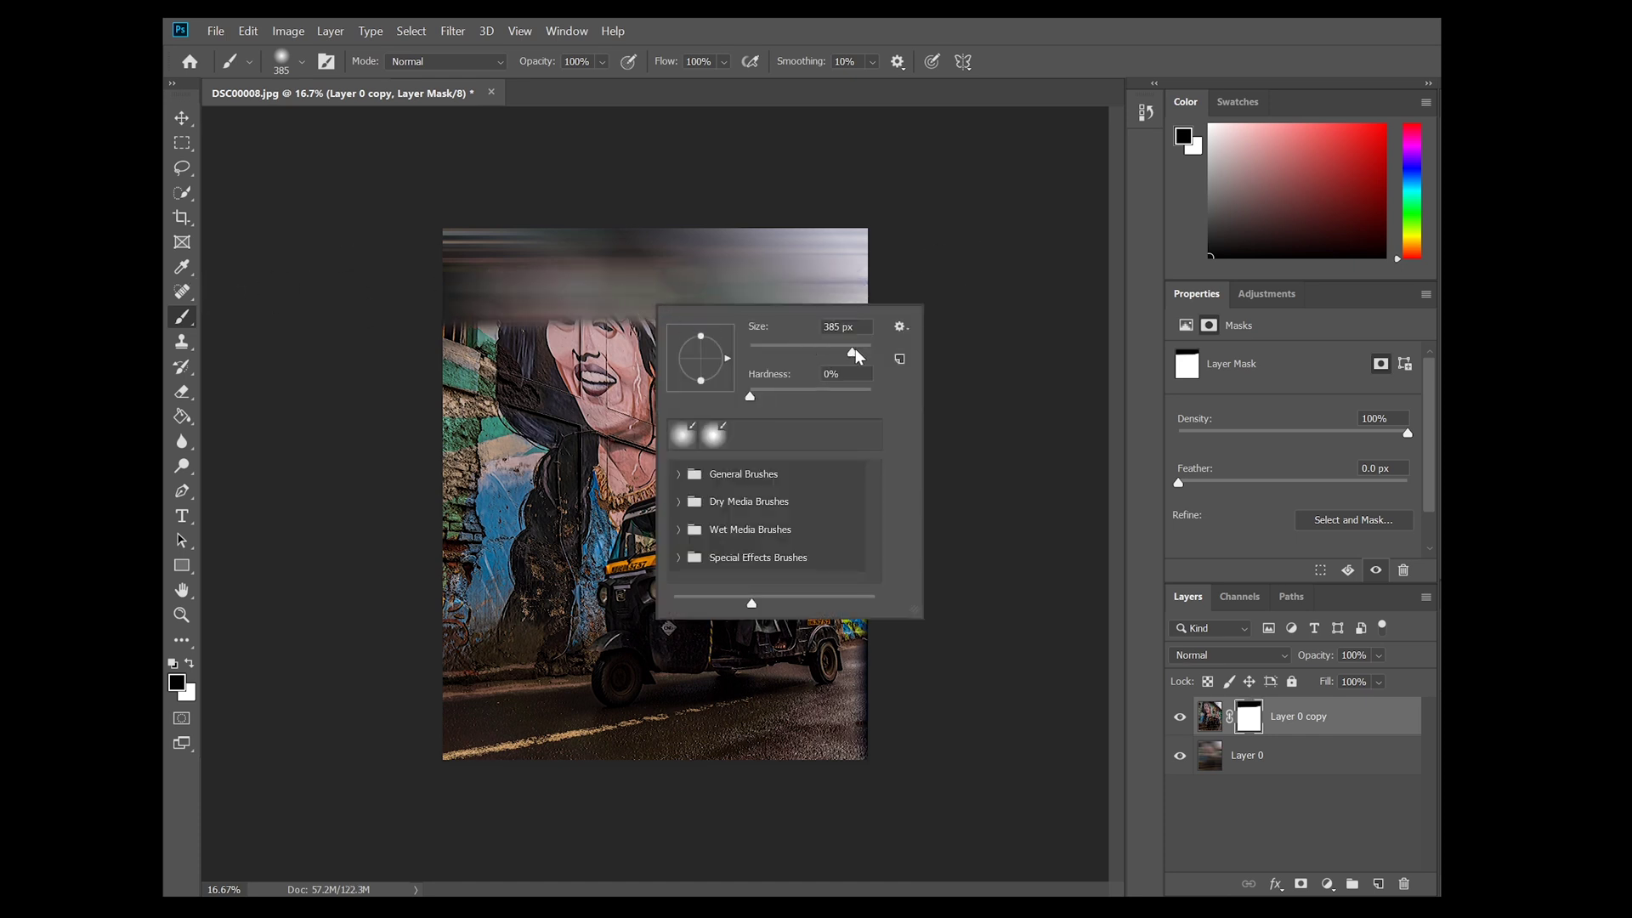
pyautogui.moveTo(855, 348); pyautogui.dragTo(858, 348)
pyautogui.press('Return')
pyautogui.moveTo(510, 327)
pyautogui.mouseDown()
pyautogui.moveTo(935, 335)
pyautogui.moveTo(383, 344)
pyautogui.moveTo(947, 338)
pyautogui.moveTo(204, 368)
pyautogui.moveTo(183, 391)
pyautogui.mouseUp()
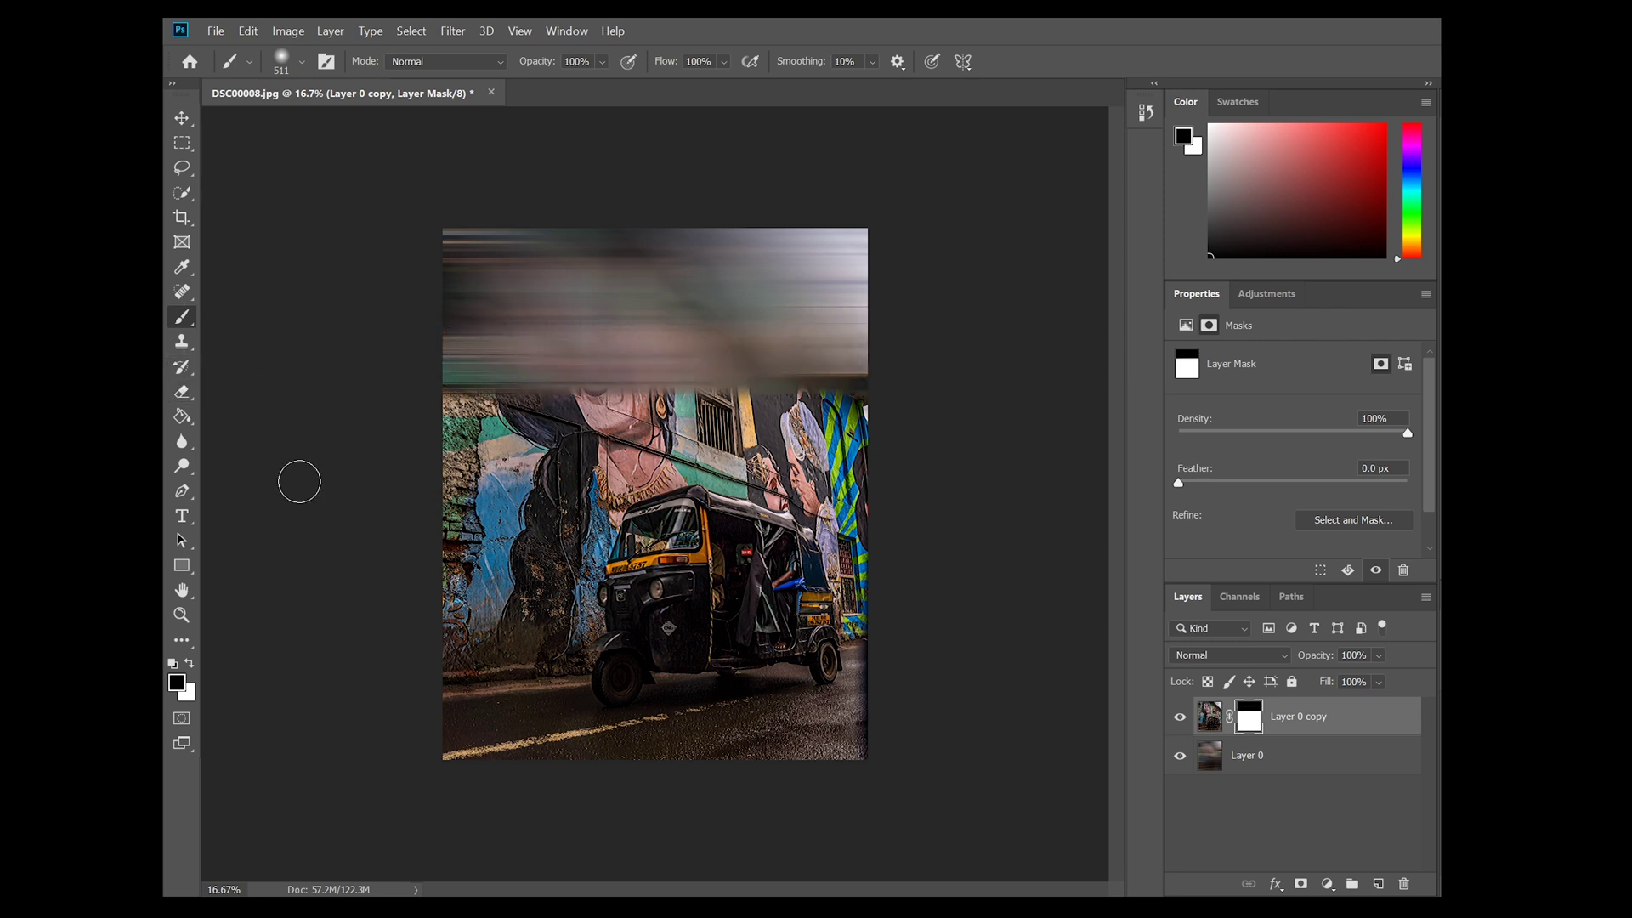
pyautogui.moveTo(482, 365)
pyautogui.mouseDown()
pyautogui.moveTo(337, 675)
pyautogui.moveTo(551, 409)
pyautogui.moveTo(580, 420)
pyautogui.moveTo(469, 642)
pyautogui.moveTo(633, 385)
pyautogui.moveTo(413, 736)
pyautogui.moveTo(537, 428)
pyautogui.moveTo(449, 631)
pyautogui.moveTo(483, 741)
pyautogui.moveTo(548, 704)
pyautogui.moveTo(573, 775)
pyautogui.moveTo(577, 757)
pyautogui.moveTo(555, 772)
pyautogui.moveTo(558, 758)
pyautogui.moveTo(850, 744)
pyautogui.moveTo(932, 719)
pyautogui.moveTo(718, 726)
pyautogui.moveTo(785, 705)
pyautogui.moveTo(809, 716)
pyautogui.moveTo(611, 745)
pyautogui.moveTo(712, 732)
pyautogui.moveTo(876, 657)
pyautogui.moveTo(901, 498)
pyautogui.moveTo(871, 646)
pyautogui.moveTo(859, 388)
pyautogui.moveTo(848, 456)
pyautogui.moveTo(577, 397)
pyautogui.moveTo(645, 397)
pyautogui.moveTo(567, 428)
pyautogui.moveTo(875, 460)
pyautogui.moveTo(870, 527)
pyautogui.moveTo(808, 439)
pyautogui.moveTo(659, 456)
pyautogui.moveTo(842, 497)
pyautogui.moveTo(589, 491)
pyautogui.moveTo(584, 468)
pyautogui.moveTo(546, 573)
pyautogui.moveTo(565, 685)
pyautogui.mouseUp()
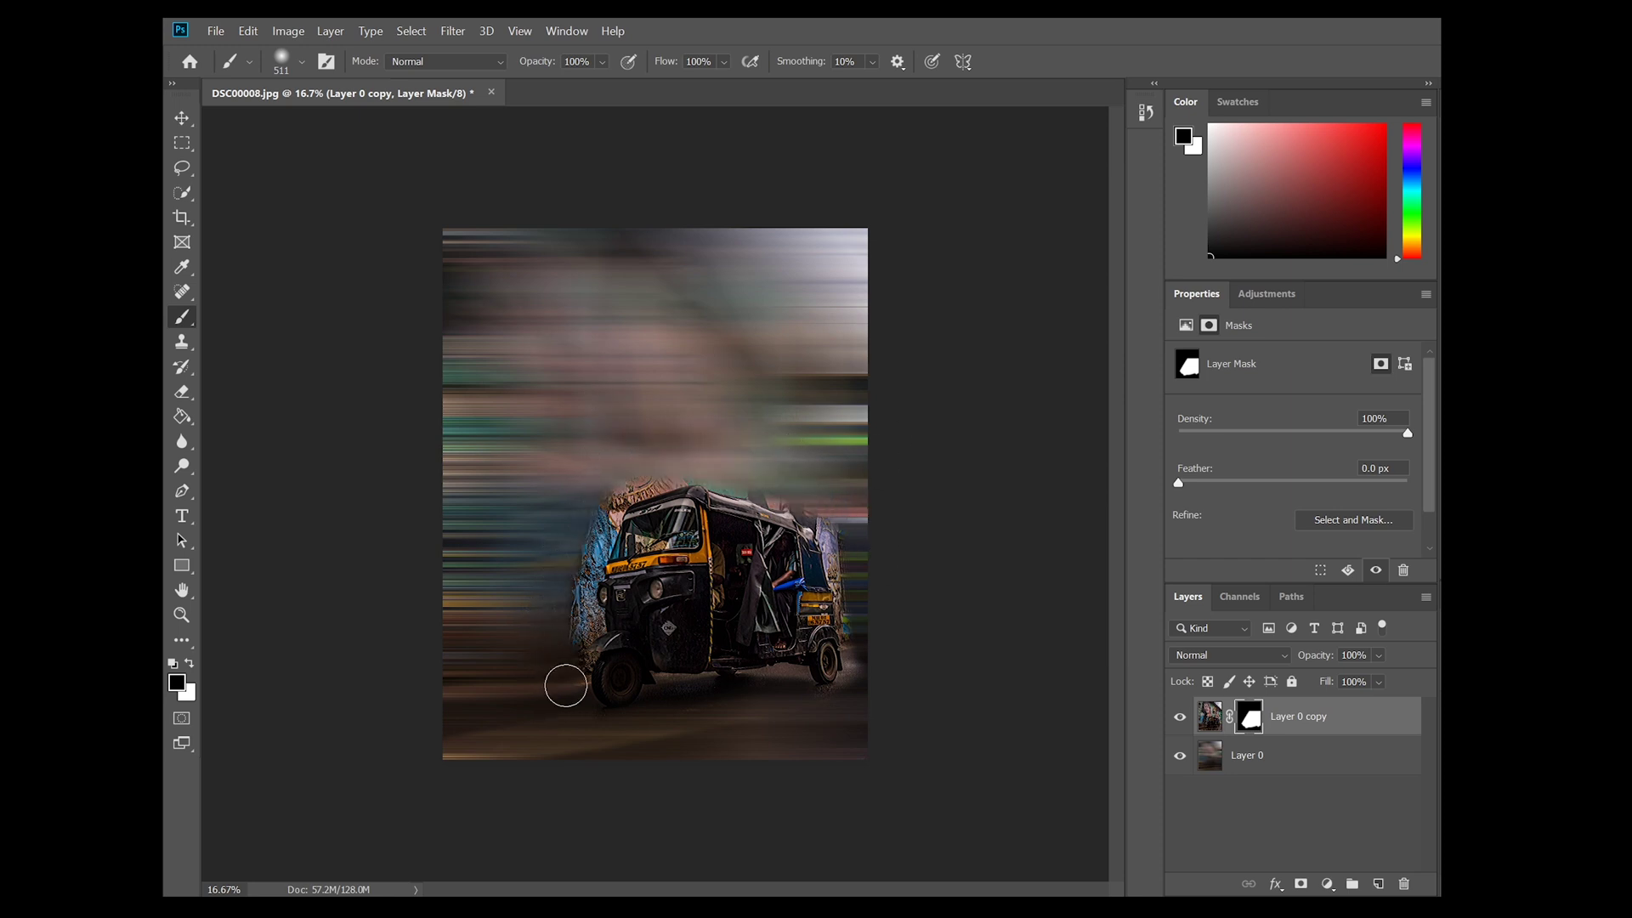
# Zoom in on the rickshaw's front to 66.67%
pyautogui.click(181, 614)
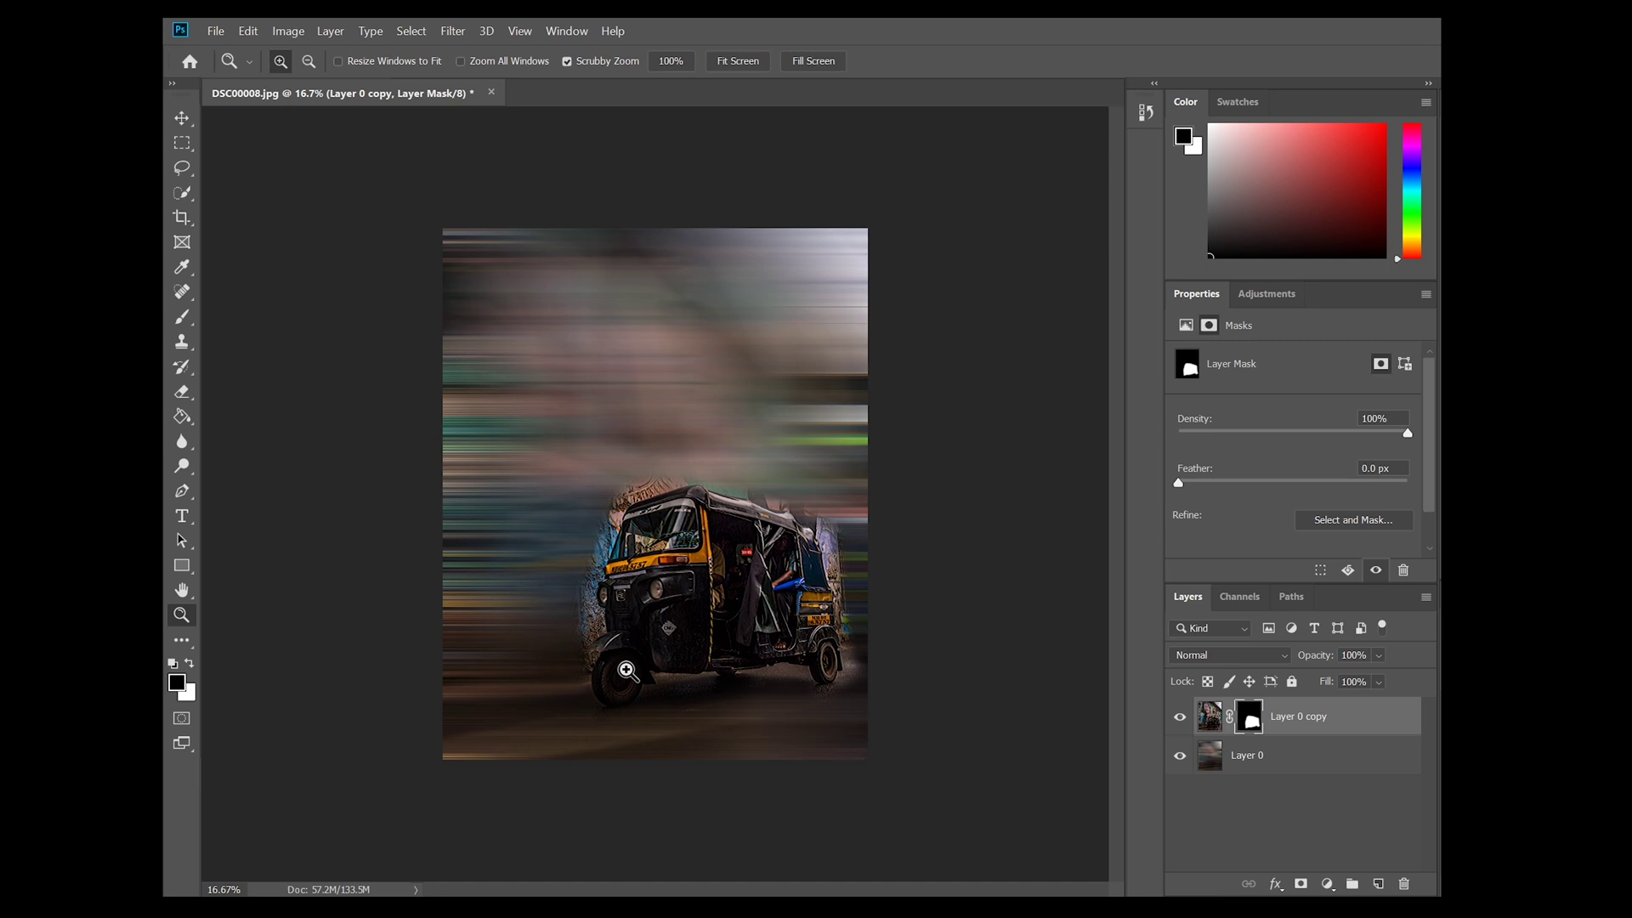
pyautogui.click(630, 644)
pyautogui.click(589, 684)
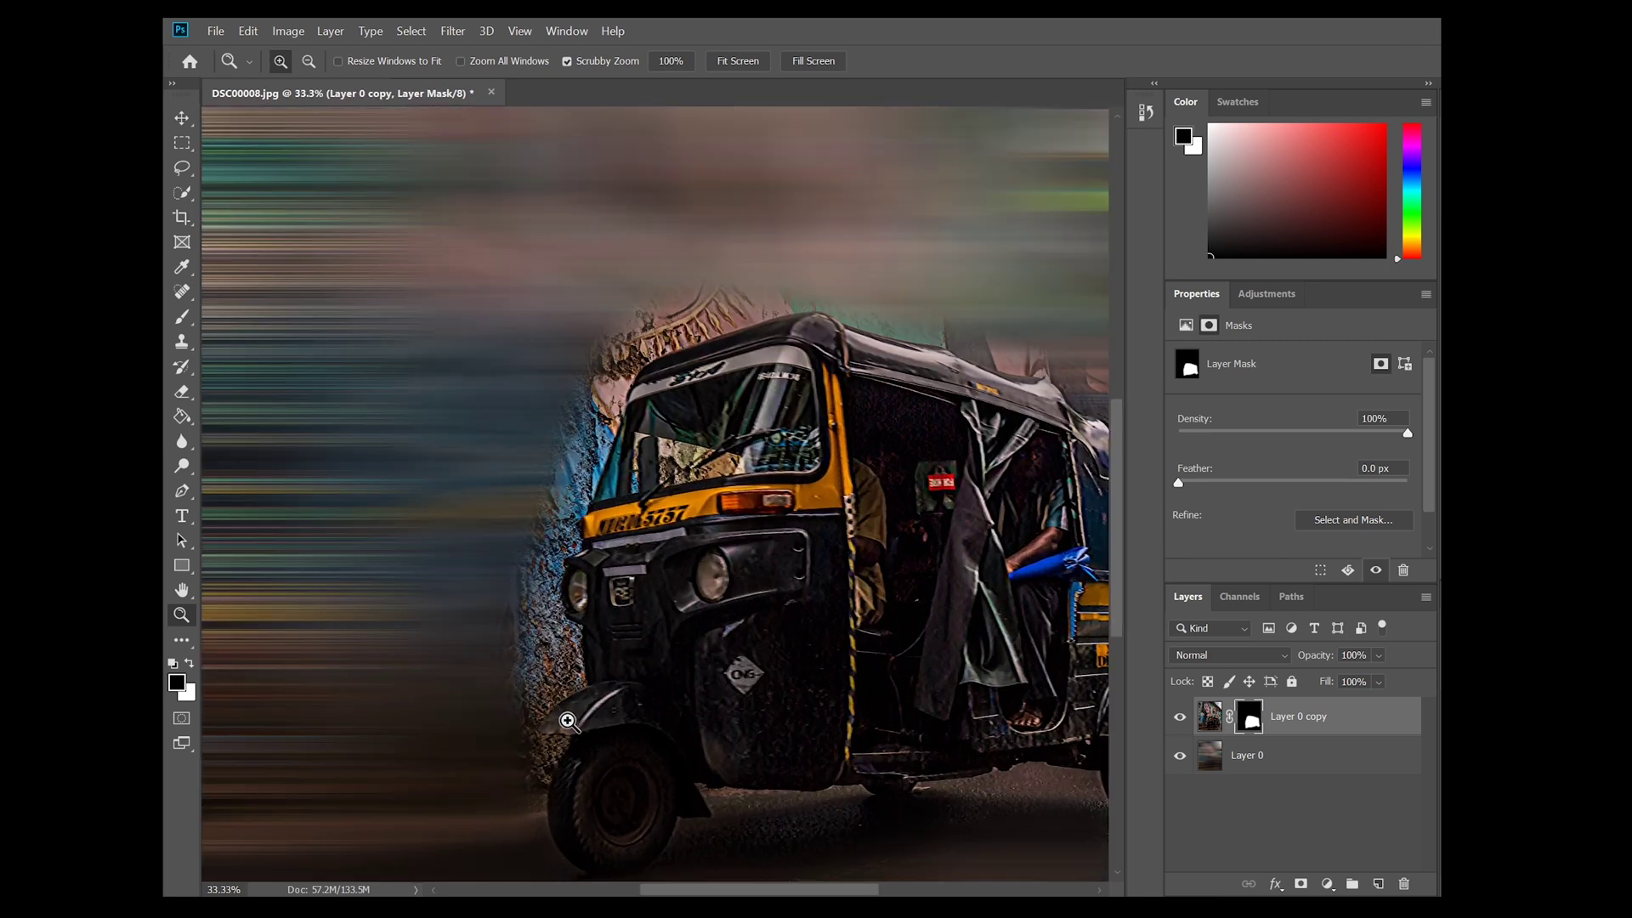
pyautogui.click(568, 721)
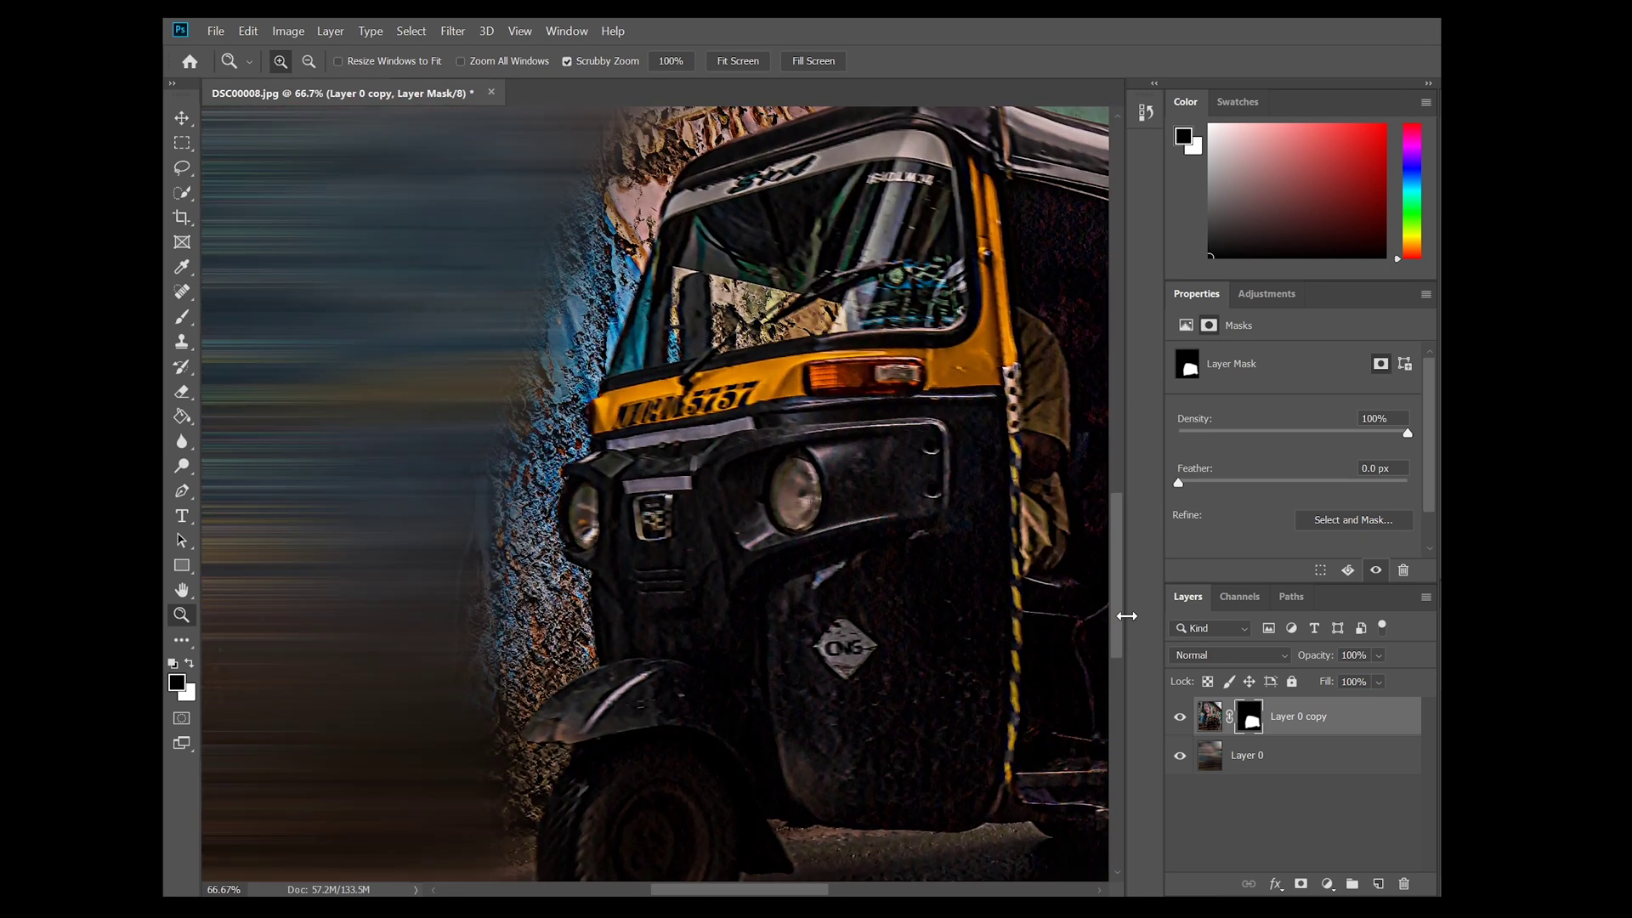
pyautogui.moveTo(1117, 615); pyautogui.dragTo(1115, 663)
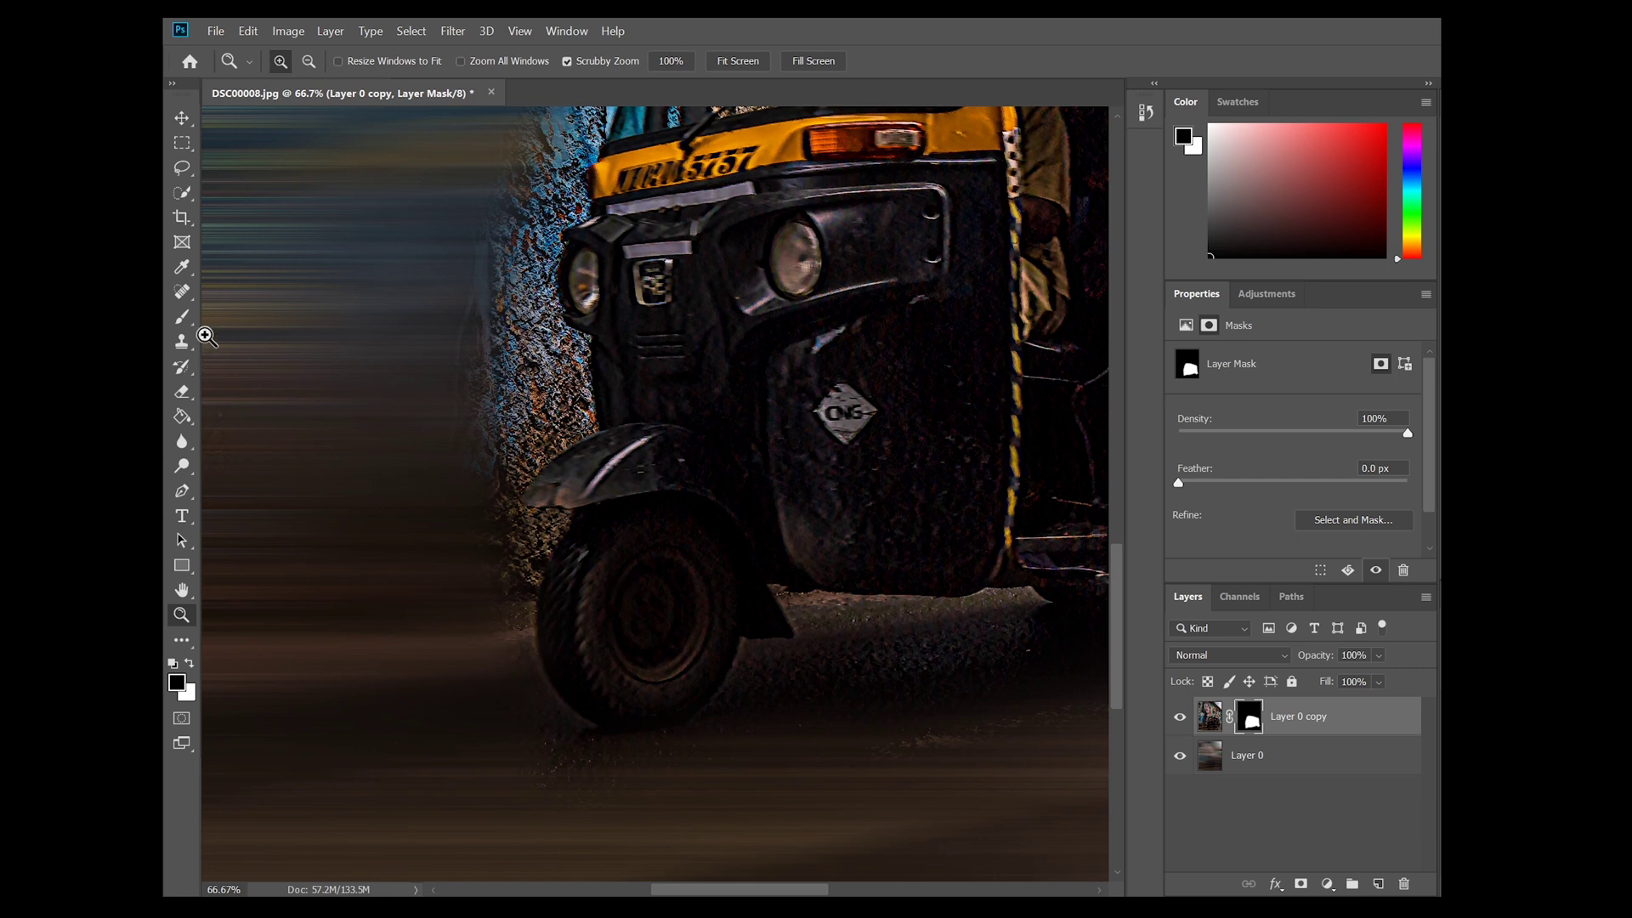
# With an 81 px brush, mask the wall texture beside the front and the ground strip below
pyautogui.click(181, 317)
pyautogui.rightClick(462, 325)
pyautogui.moveTo(595, 363); pyautogui.dragTo(600, 364)
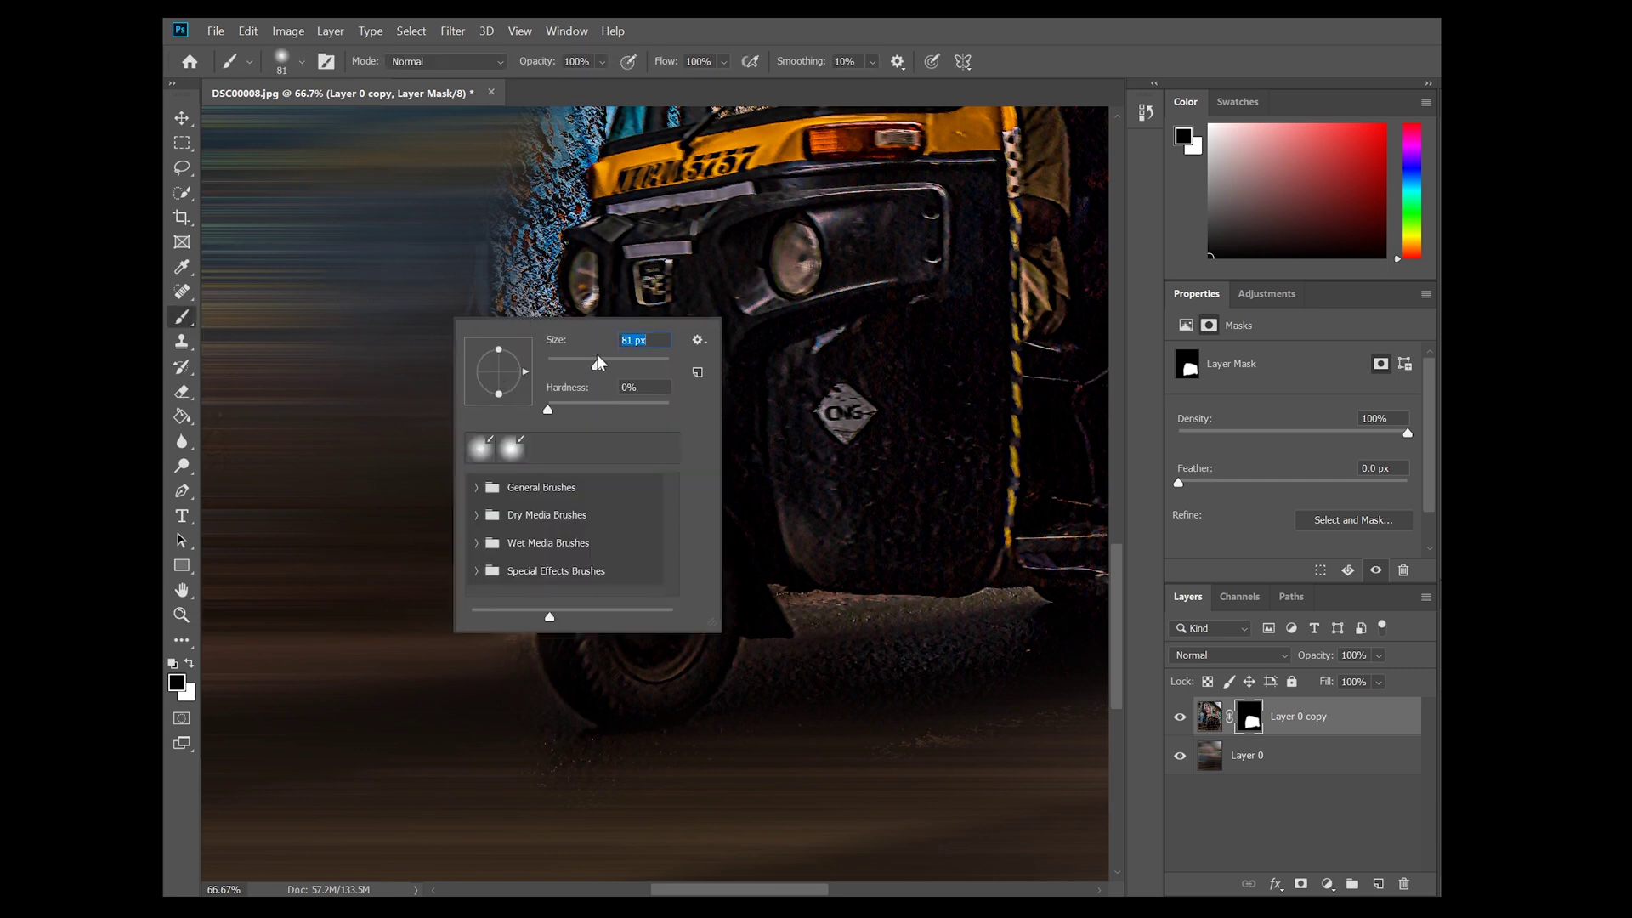
pyautogui.press('Return')
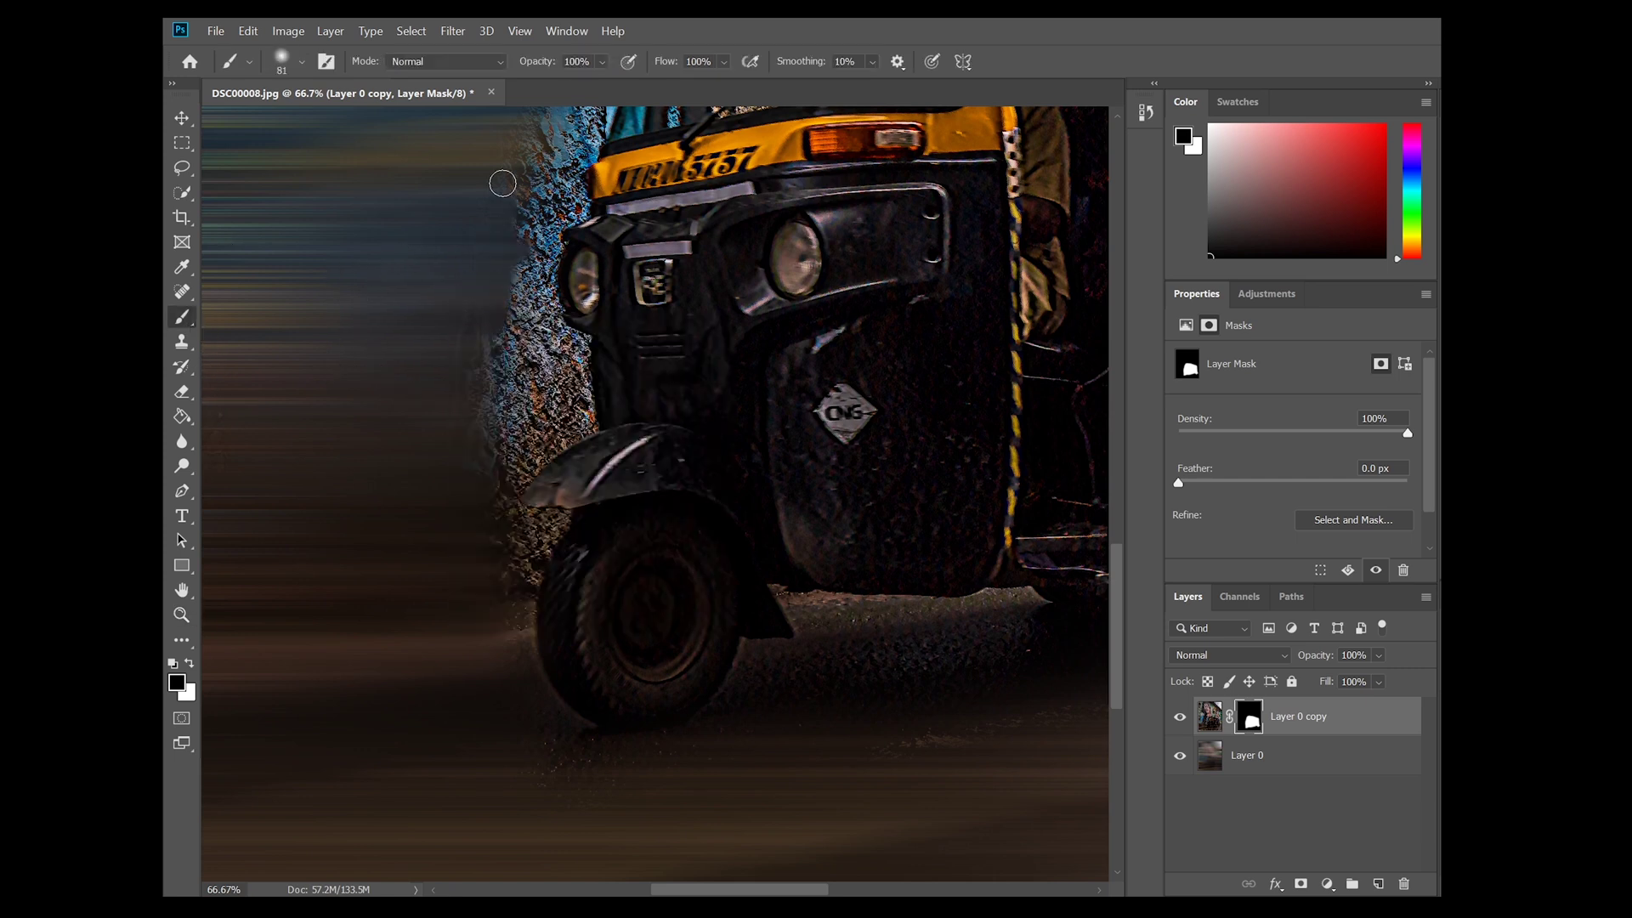
pyautogui.moveTo(463, 500)
pyautogui.mouseDown()
pyautogui.moveTo(498, 367)
pyautogui.moveTo(485, 571)
pyautogui.moveTo(497, 601)
pyautogui.moveTo(505, 566)
pyautogui.moveTo(504, 710)
pyautogui.mouseUp()
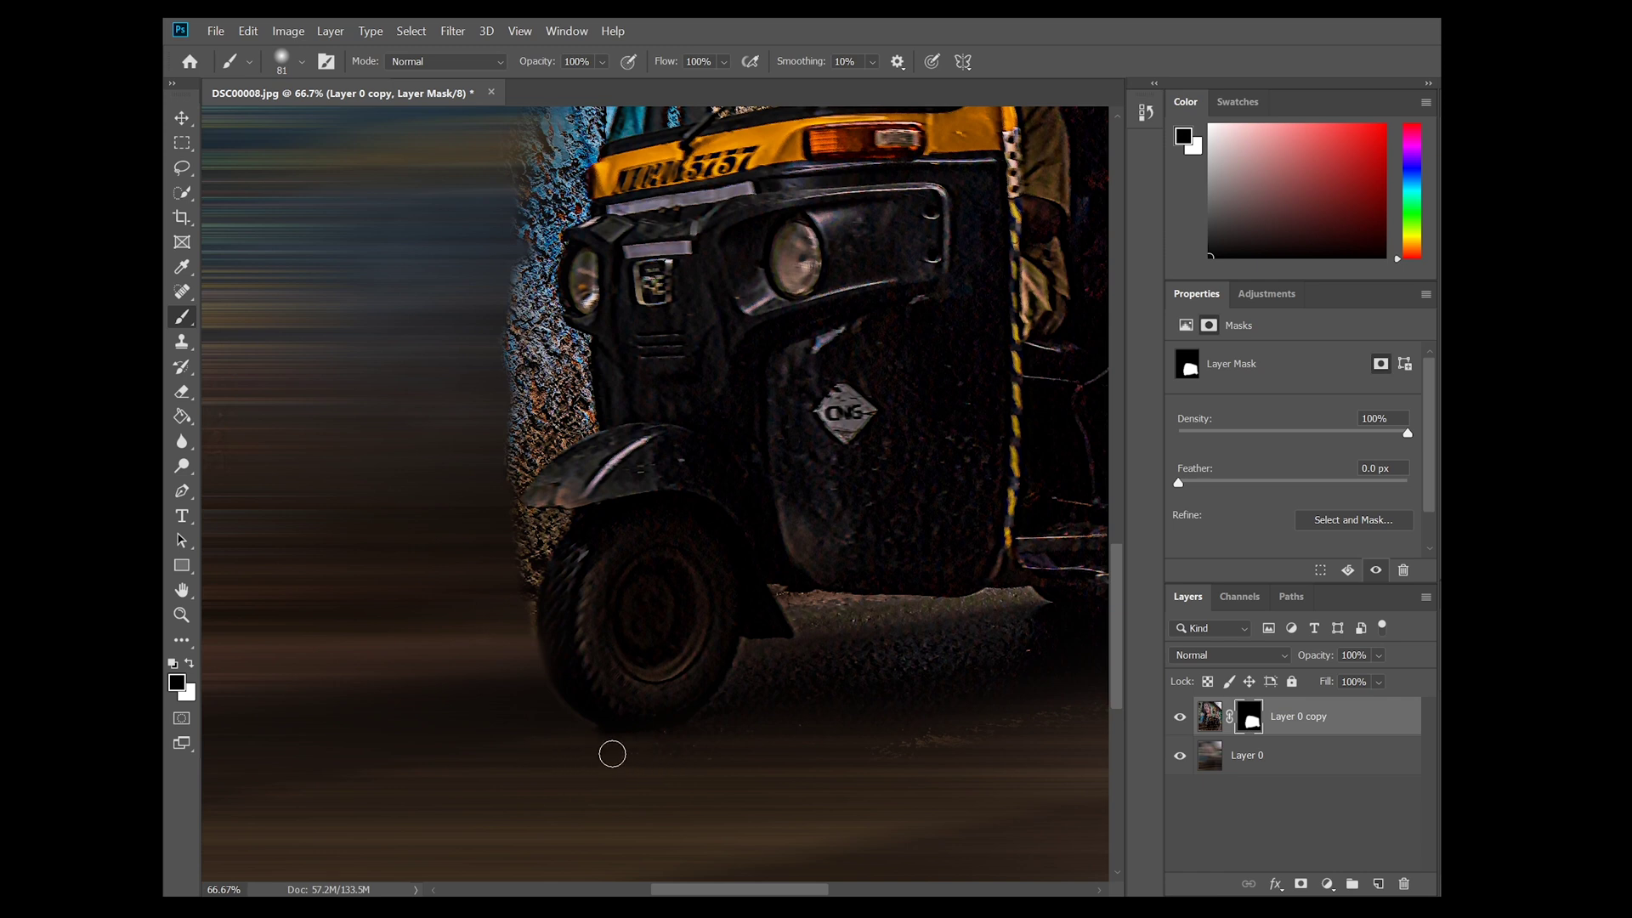
pyautogui.moveTo(799, 608); pyautogui.dragTo(1017, 634)
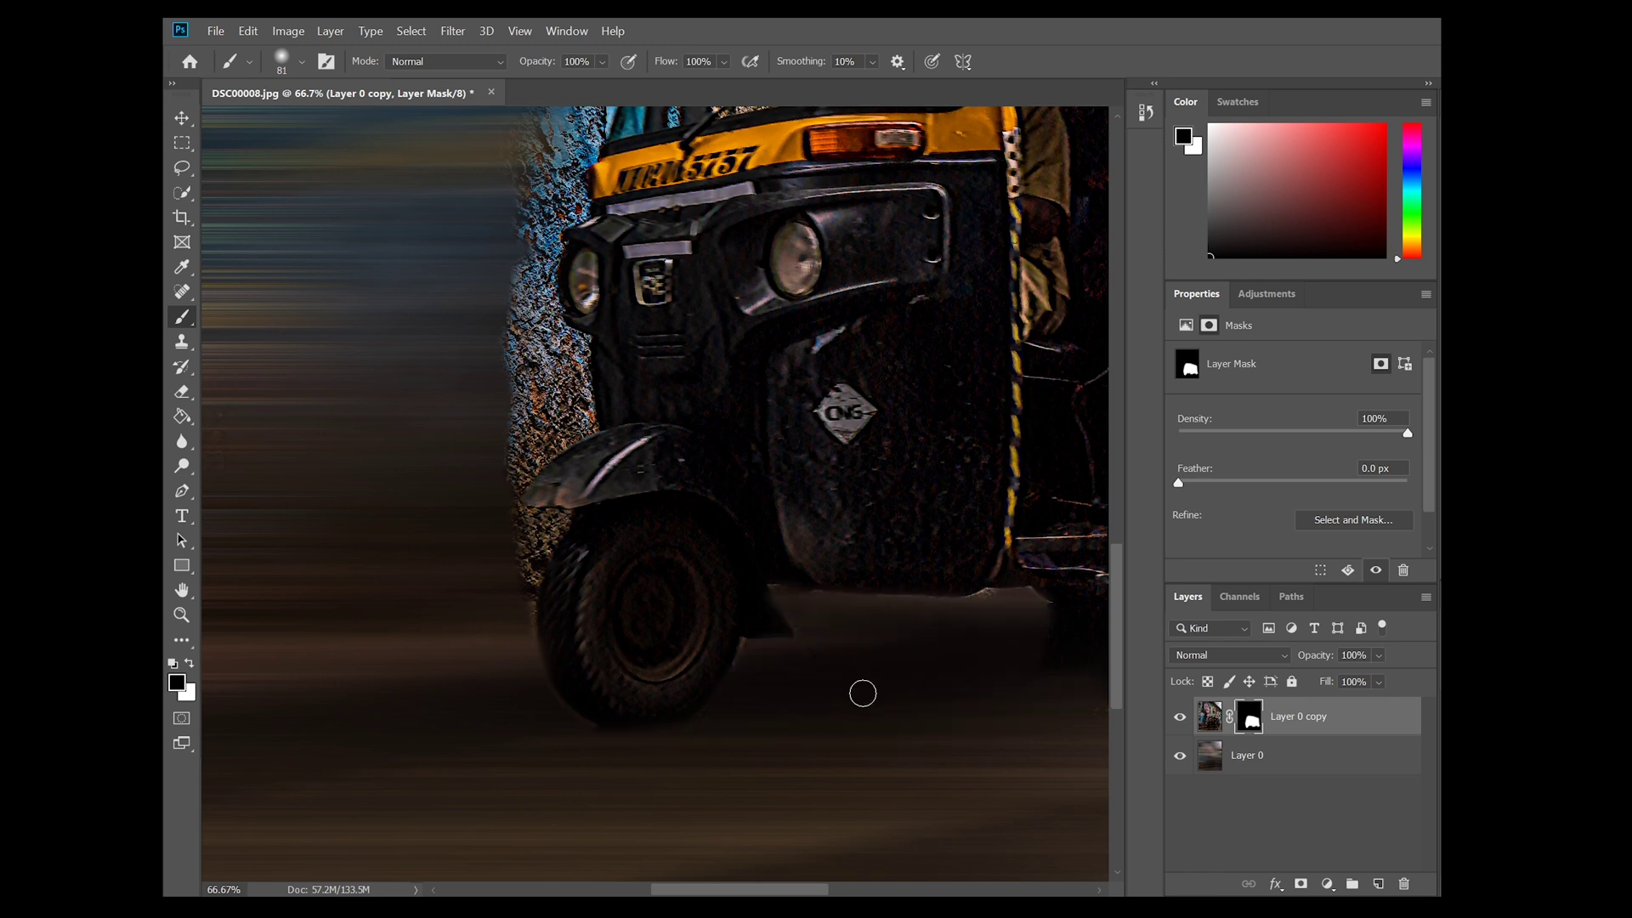
pyautogui.hscroll(5, 706, 722)
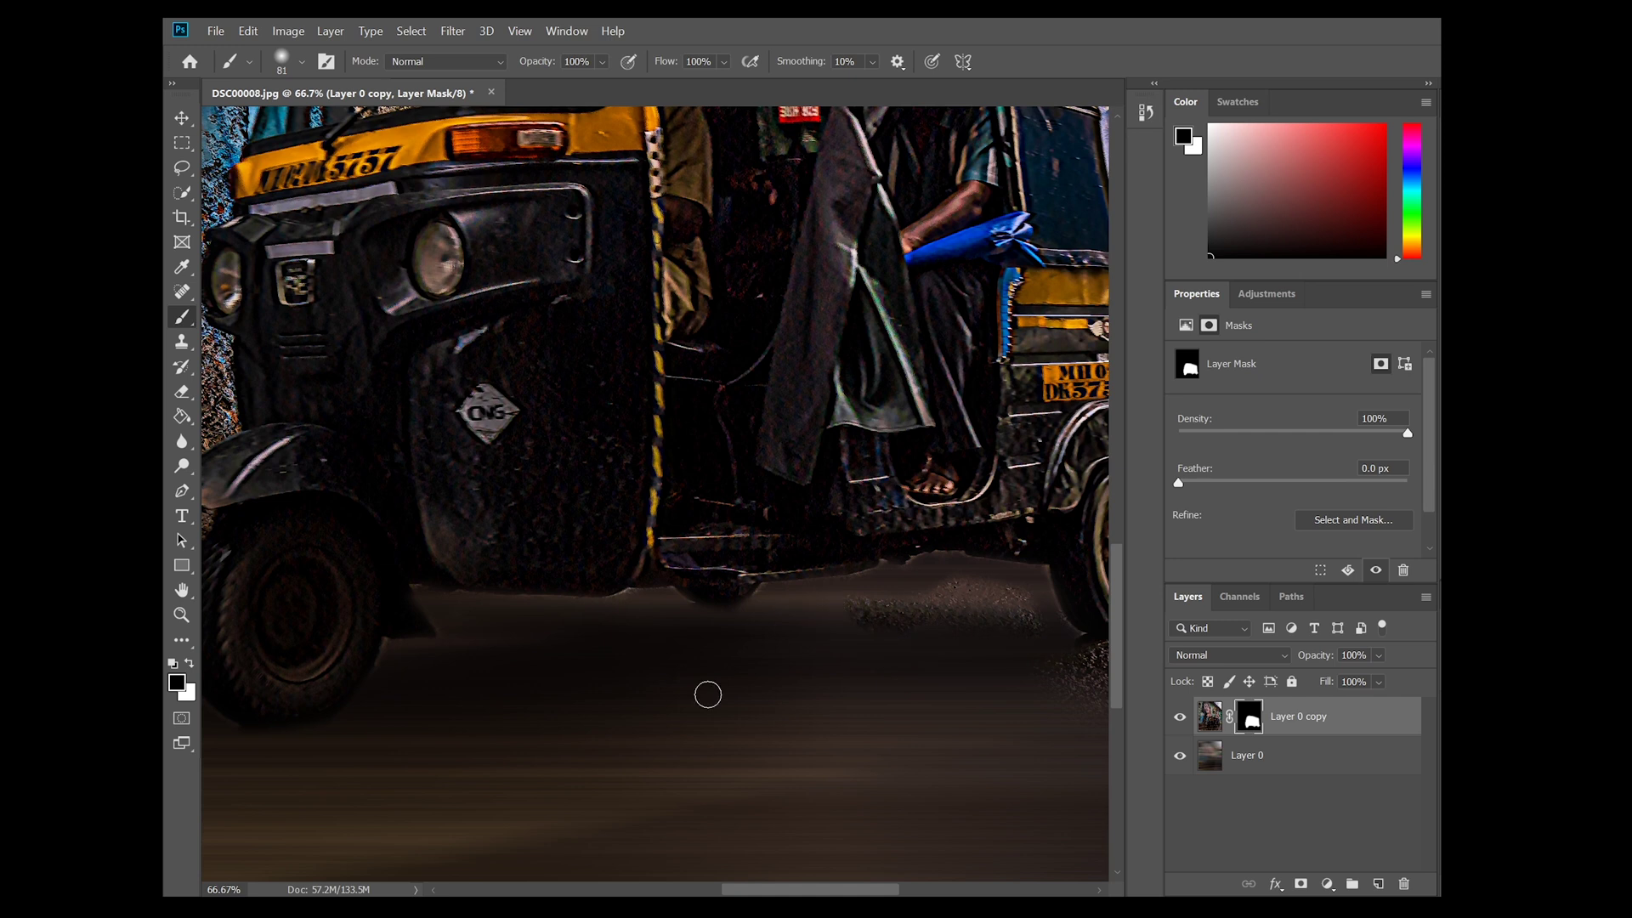
pyautogui.moveTo(916, 595); pyautogui.dragTo(1044, 624)
pyautogui.hscroll(4, 1097, 670)
pyautogui.moveTo(858, 612)
pyautogui.mouseDown()
pyautogui.moveTo(972, 568)
pyautogui.moveTo(904, 596)
pyautogui.moveTo(897, 579)
pyautogui.moveTo(933, 519)
pyautogui.moveTo(912, 571)
pyautogui.moveTo(887, 293)
pyautogui.mouseUp()
# Mask the sharp background along the rickshaw's right edge and the graffiti above its roof
pyautogui.scroll(3, 911, 651)
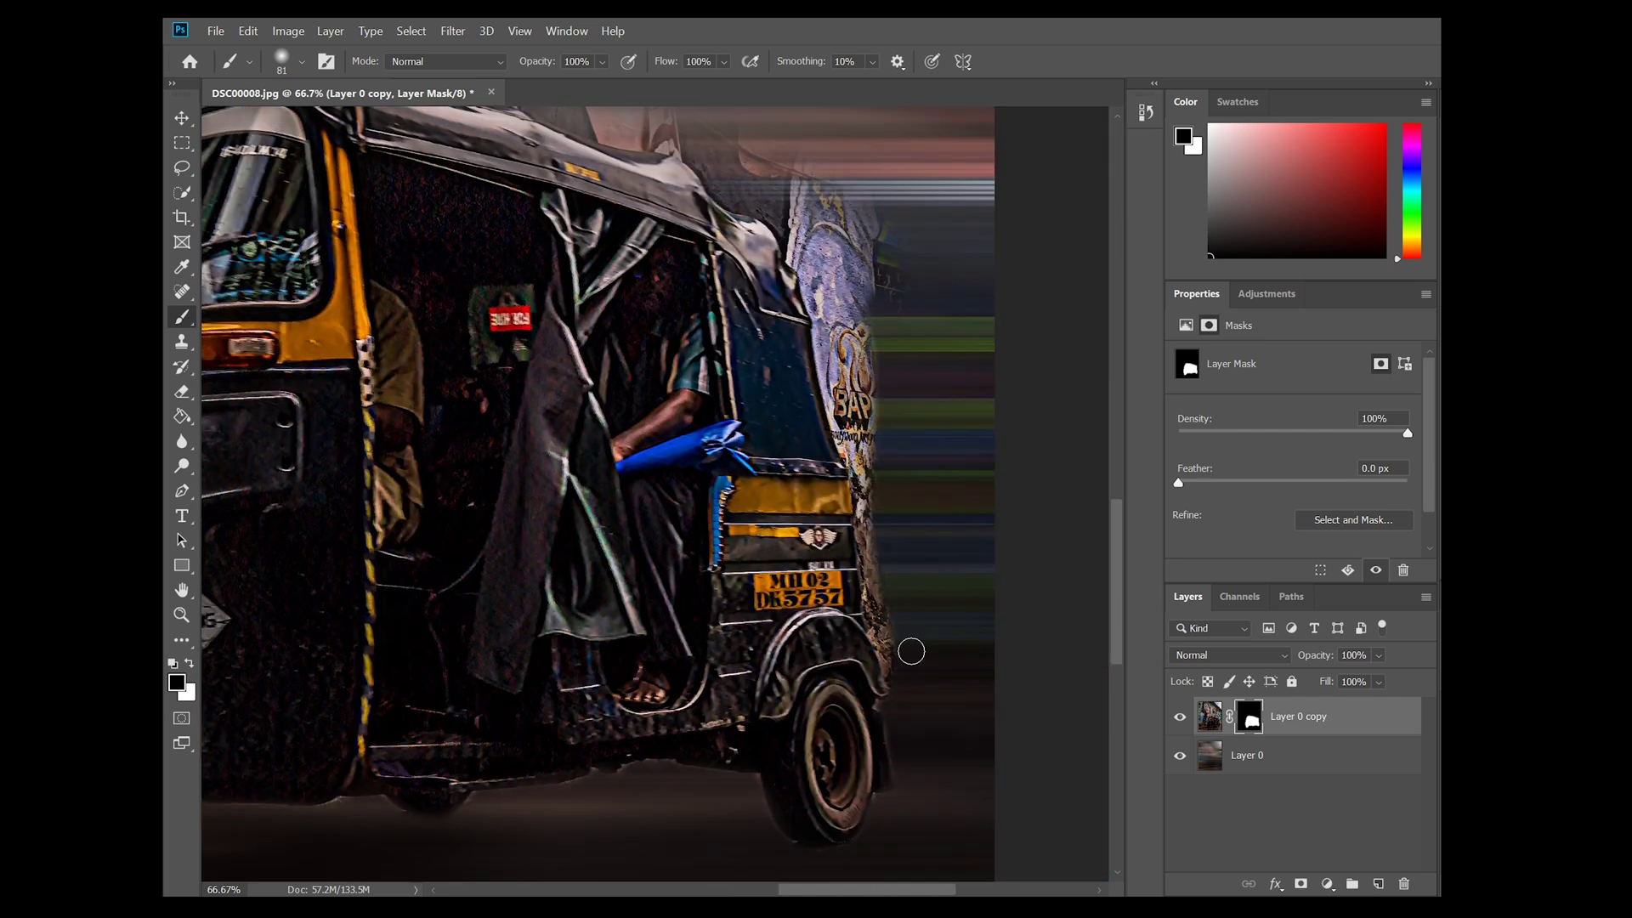
pyautogui.moveTo(911, 651)
pyautogui.mouseDown()
pyautogui.moveTo(887, 712)
pyautogui.moveTo(868, 361)
pyautogui.moveTo(842, 397)
pyautogui.moveTo(748, 196)
pyautogui.moveTo(811, 332)
pyautogui.mouseUp()
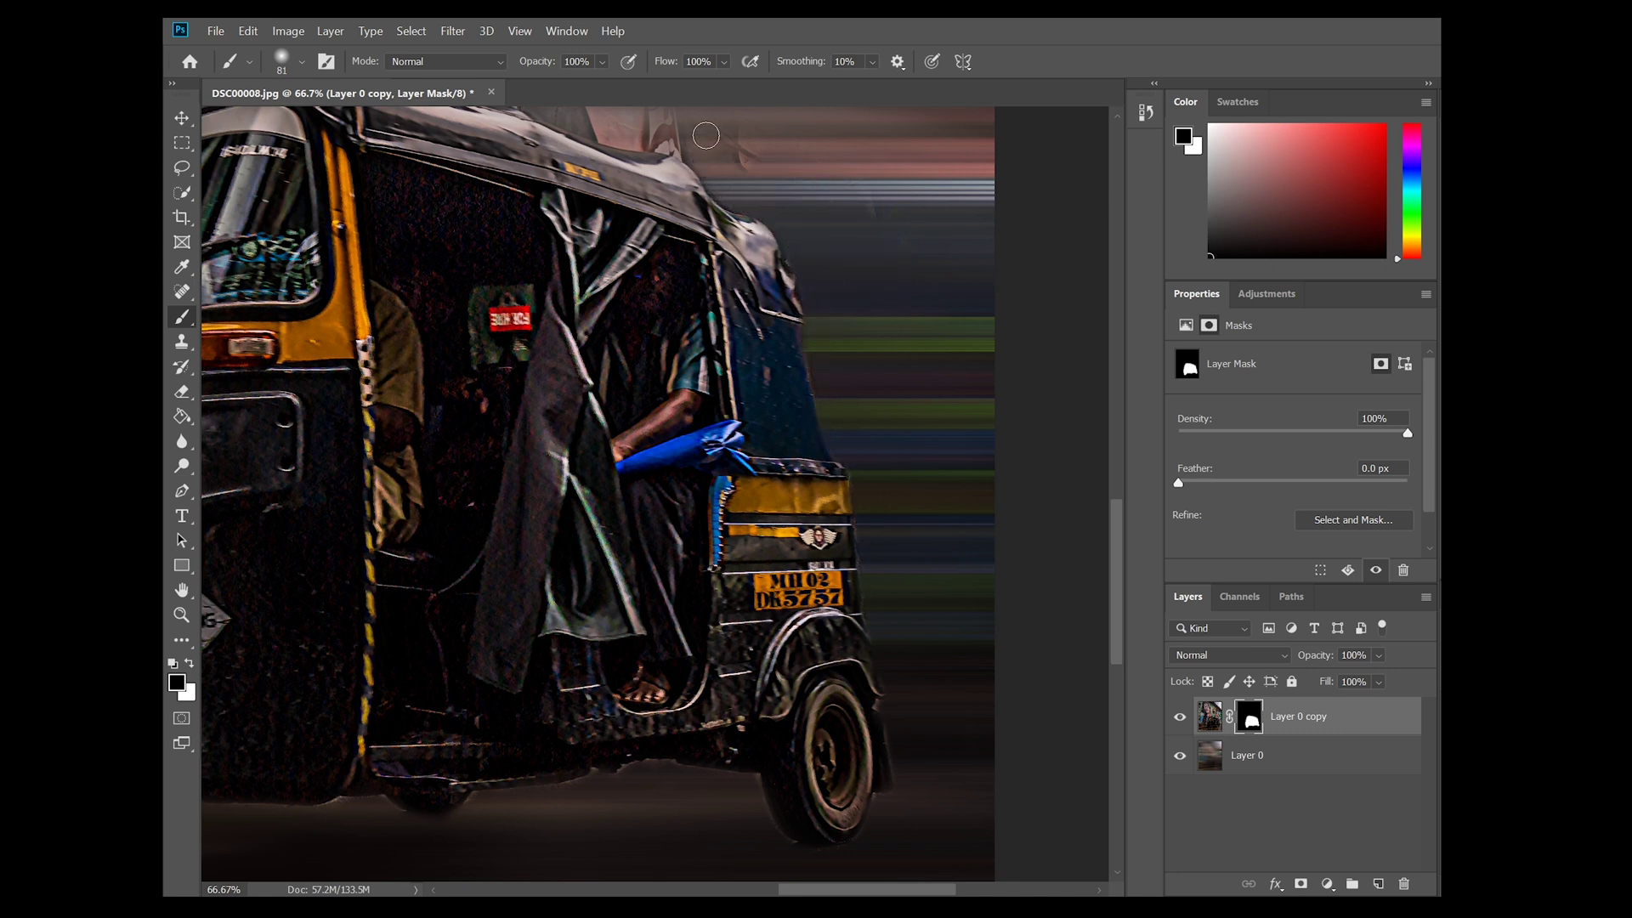
pyautogui.scroll(4, 867, 402)
pyautogui.hscroll(-2, 868, 402)
pyautogui.moveTo(868, 402)
pyautogui.mouseDown()
pyautogui.moveTo(510, 302)
pyautogui.moveTo(212, 293)
pyautogui.moveTo(284, 322)
pyautogui.mouseUp()
pyautogui.hscroll(-5, 958, 358)
pyautogui.moveTo(587, 366)
pyautogui.mouseDown()
pyautogui.moveTo(476, 650)
pyautogui.moveTo(484, 791)
pyautogui.moveTo(510, 854)
pyautogui.mouseUp()
pyautogui.scroll(-5, 510, 854)
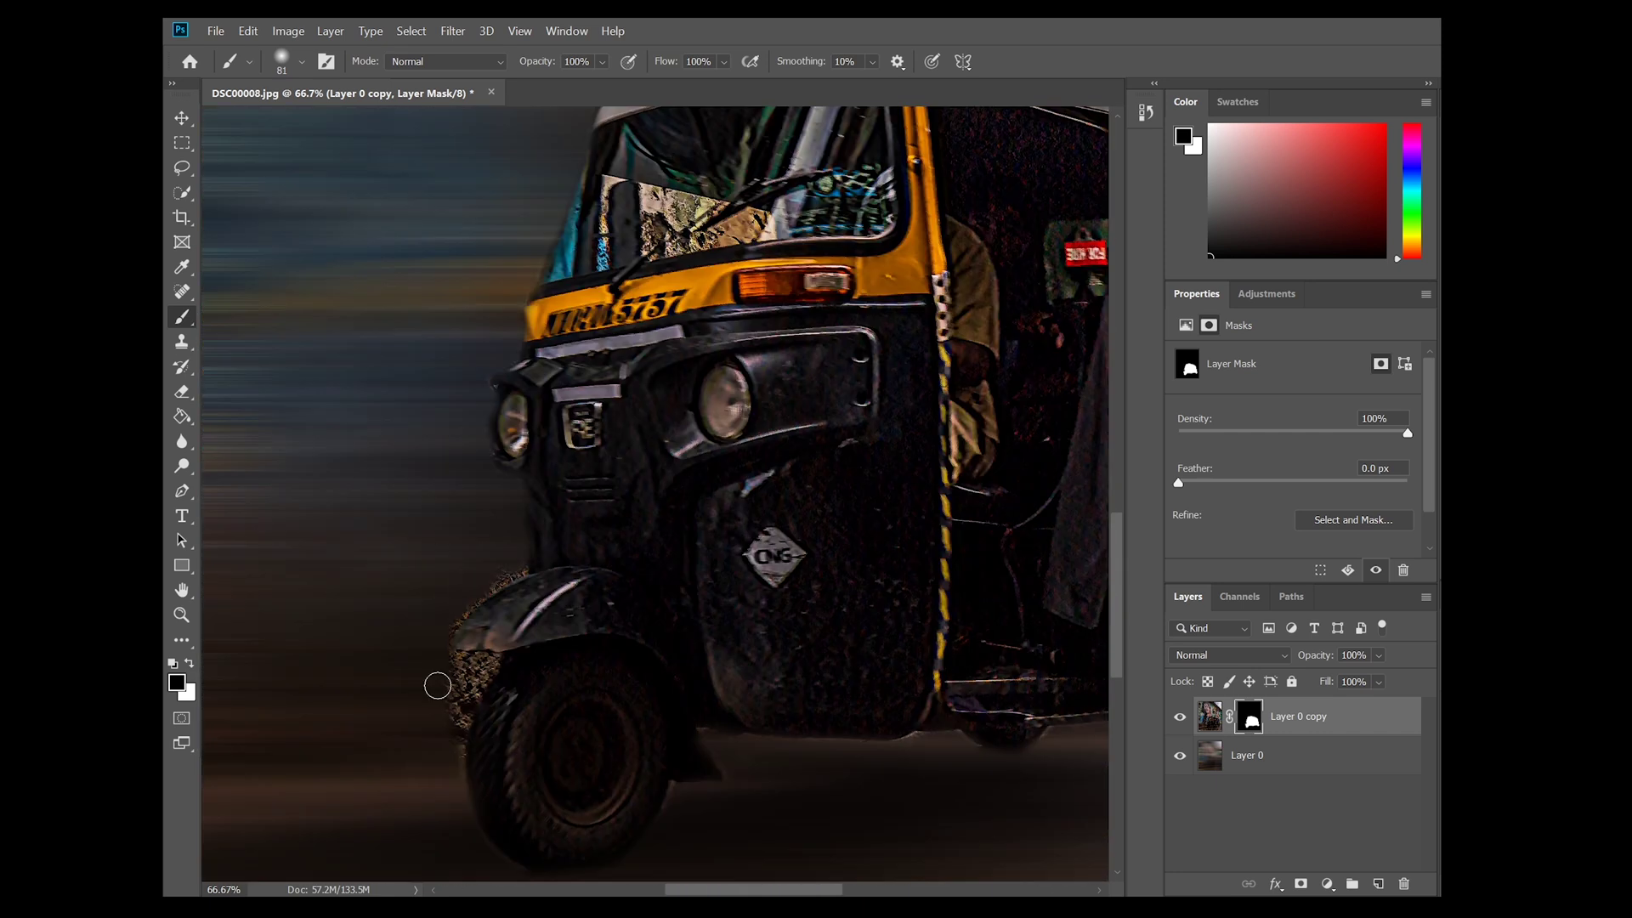
pyautogui.moveTo(438, 682)
pyautogui.mouseDown()
pyautogui.moveTo(472, 669)
pyautogui.moveTo(520, 578)
pyautogui.mouseUp()
pyautogui.scroll(5, 930, 740)
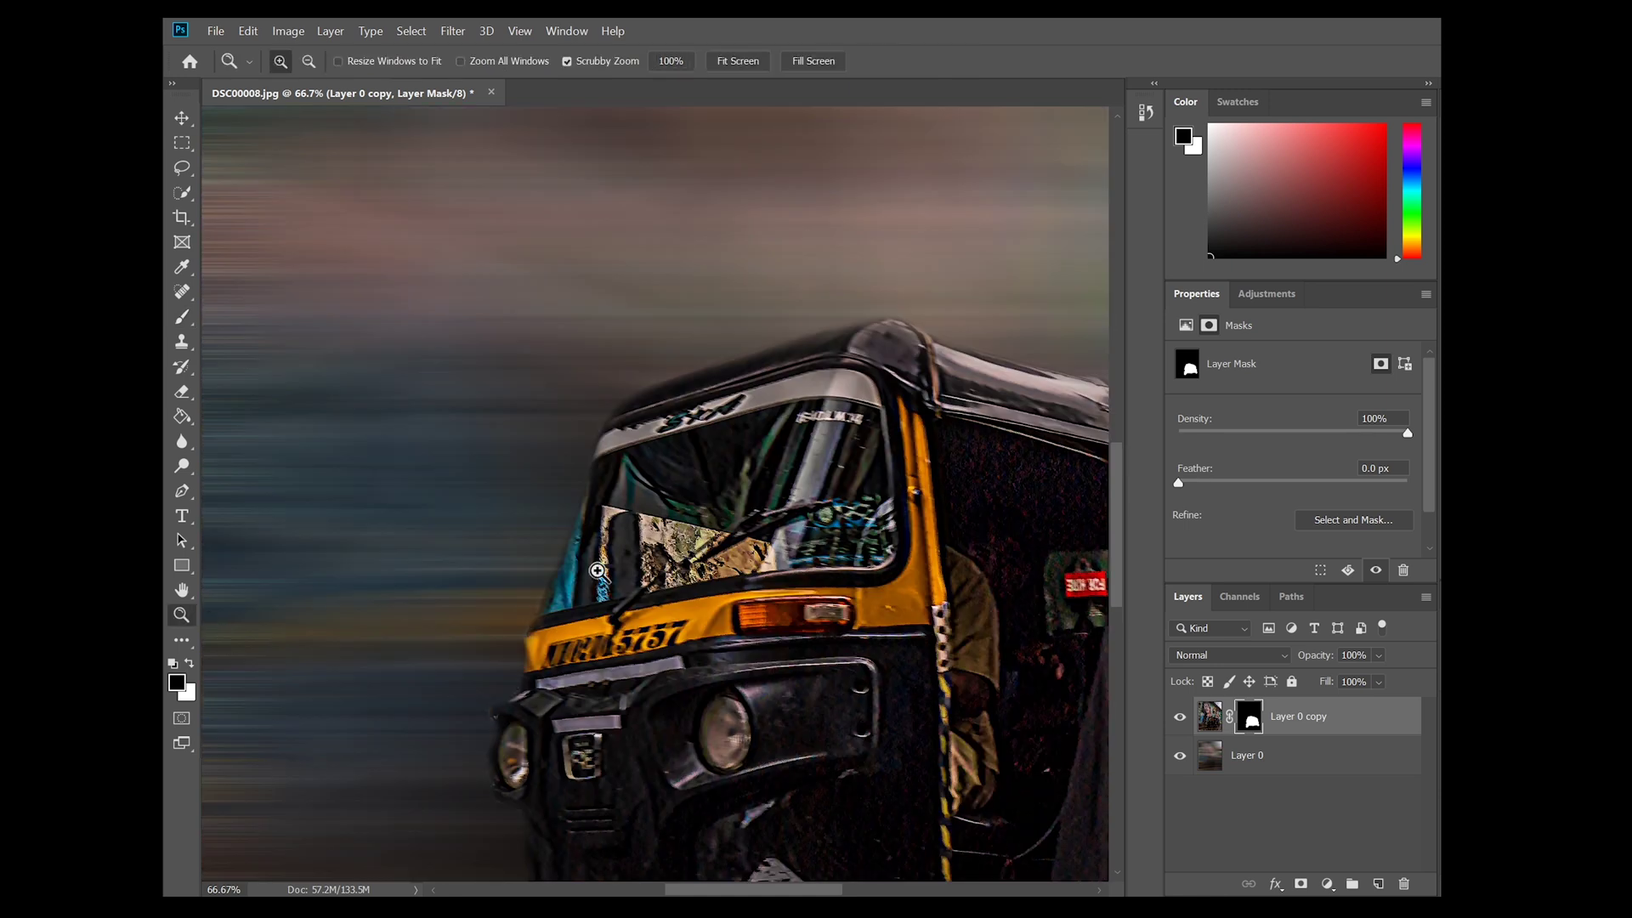
# Zoom into the windshield and mask the bright mural behind it with a smaller brush, touching up with white
pyautogui.keyDown('ctrl'); pyautogui.click(600, 221); pyautogui.keyUp('ctrl')
pyautogui.rightClick(607, 487)
pyautogui.press('Return')
pyautogui.moveTo(613, 467); pyautogui.dragTo(605, 659)
pyautogui.moveTo(609, 541)
pyautogui.mouseDown()
pyautogui.moveTo(743, 433)
pyautogui.moveTo(723, 417)
pyautogui.moveTo(742, 595)
pyautogui.moveTo(807, 483)
pyautogui.moveTo(769, 420)
pyautogui.moveTo(729, 563)
pyautogui.moveTo(764, 626)
pyautogui.moveTo(1101, 557)
pyautogui.moveTo(978, 510)
pyautogui.moveTo(910, 583)
pyautogui.moveTo(1074, 568)
pyautogui.moveTo(1027, 548)
pyautogui.moveTo(1043, 616)
pyautogui.moveTo(837, 629)
pyautogui.moveTo(1052, 568)
pyautogui.moveTo(905, 603)
pyautogui.moveTo(822, 505)
pyautogui.moveTo(916, 514)
pyautogui.moveTo(961, 476)
pyautogui.mouseUp()
pyautogui.press('x')
pyautogui.press('x')
pyautogui.moveTo(754, 890); pyautogui.dragTo(1120, 537)
# Zoom out and fit the whole image on screen
pyautogui.press('z')
pyautogui.hotkey('ctrl', '-')
pyautogui.hotkey('ctrl', '-')
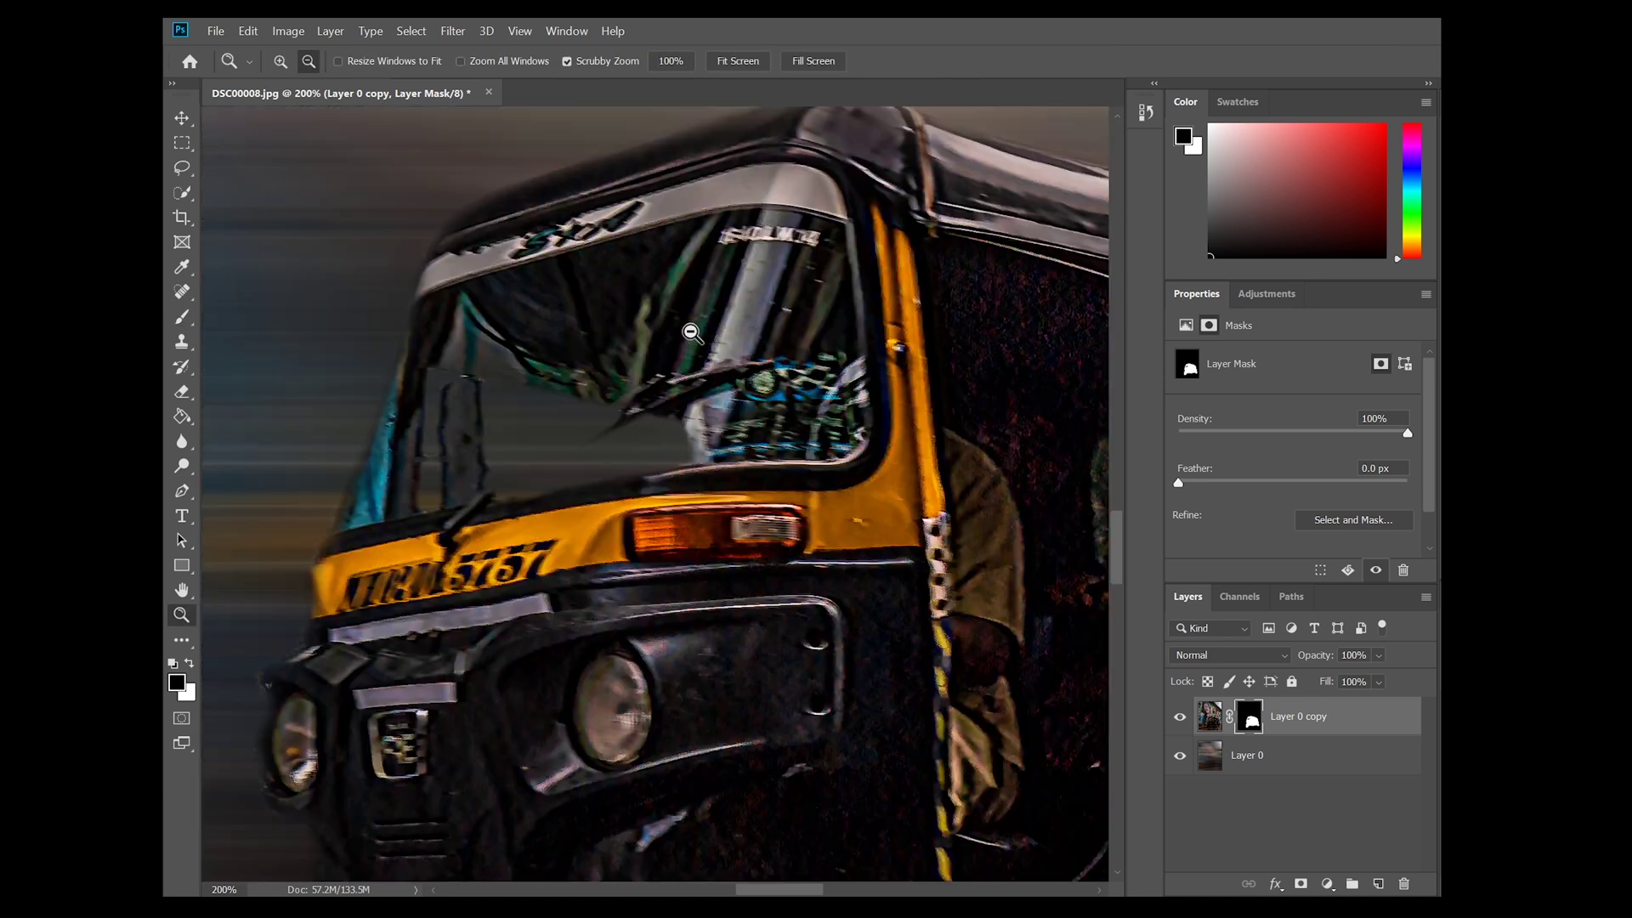
pyautogui.hotkey('ctrl', '-')
pyautogui.hotkey('ctrl', '-')
pyautogui.rightClick(583, 442)
pyautogui.click(622, 452)
pyautogui.click(621, 457)
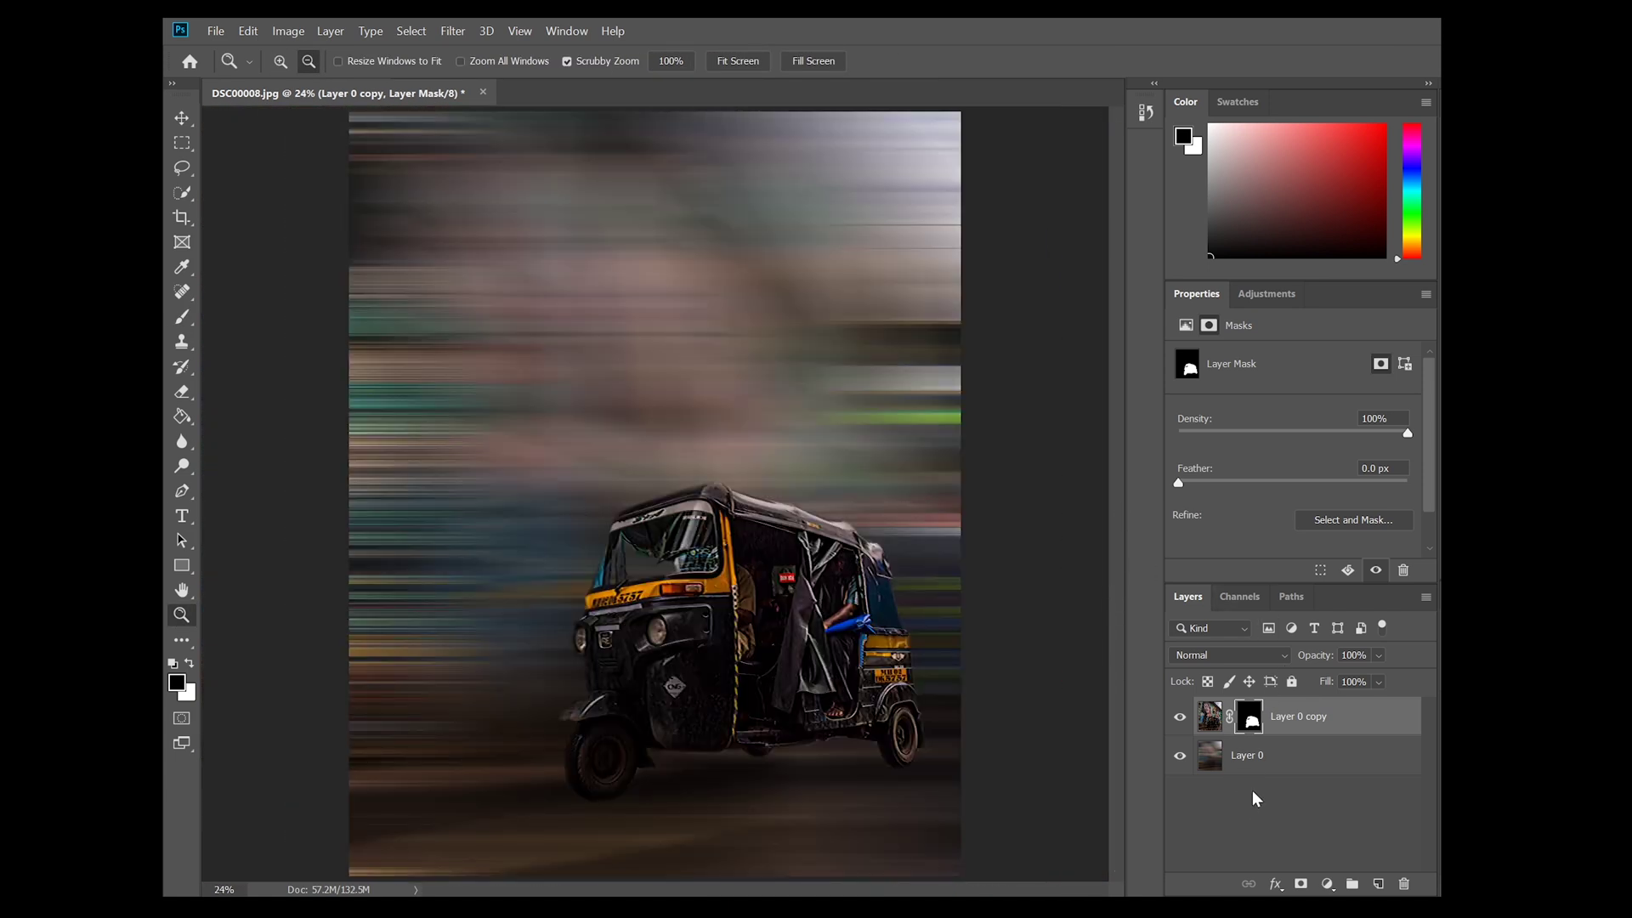
# Add a Brightness/Contrast adjustment above Layer 0 to brighten the blurred background
pyautogui.click(1293, 774)
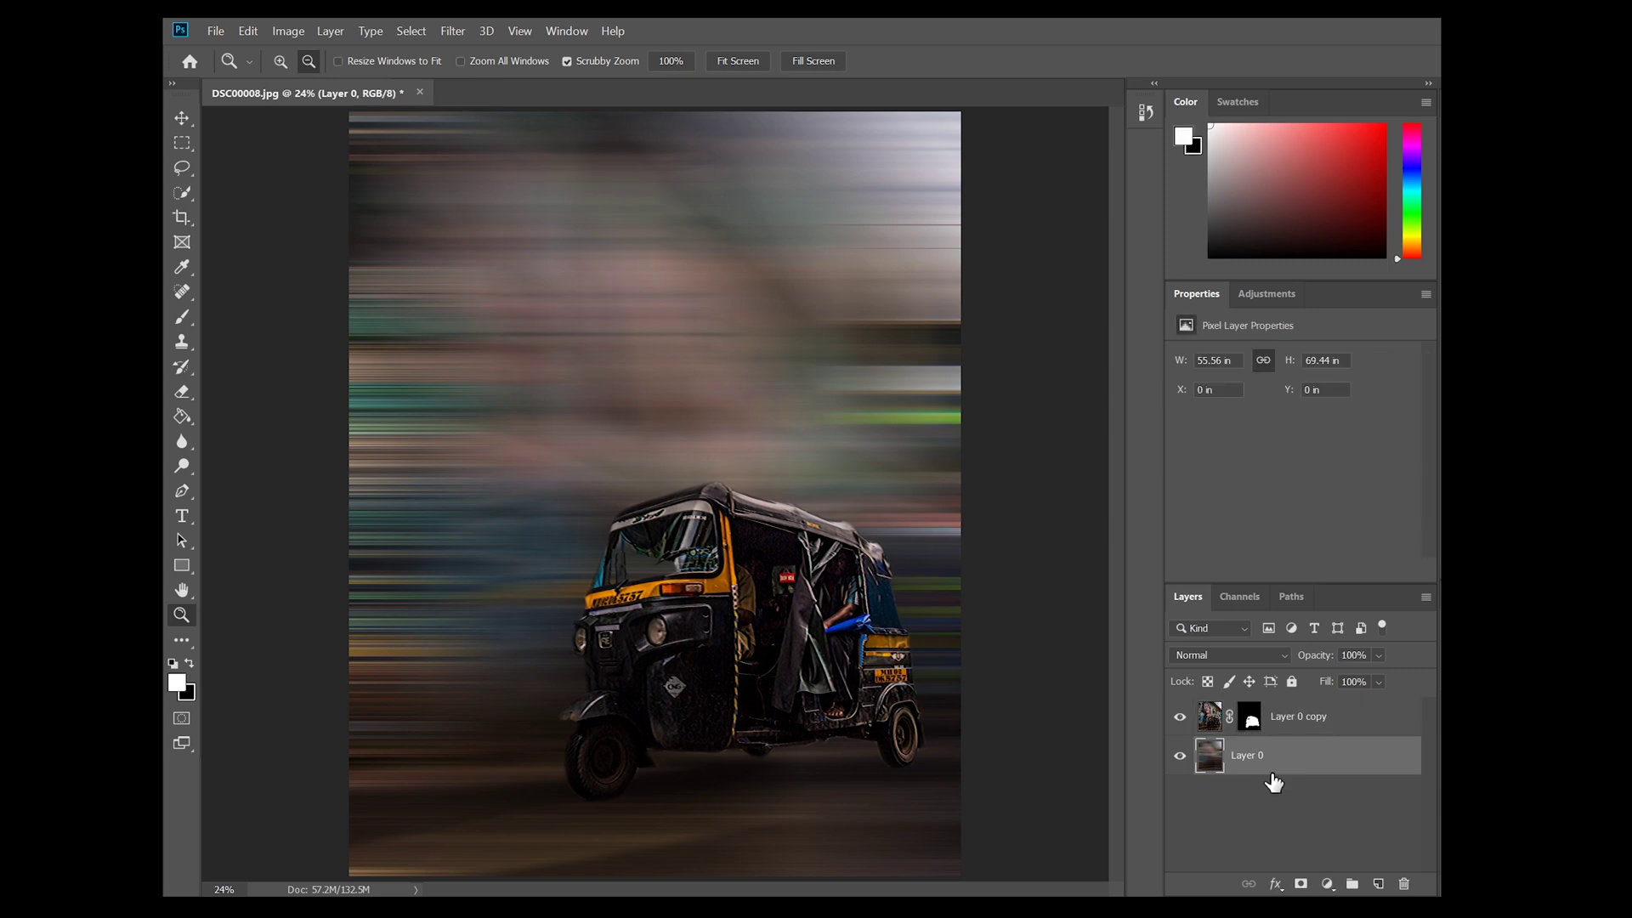
pyautogui.click(1266, 294)
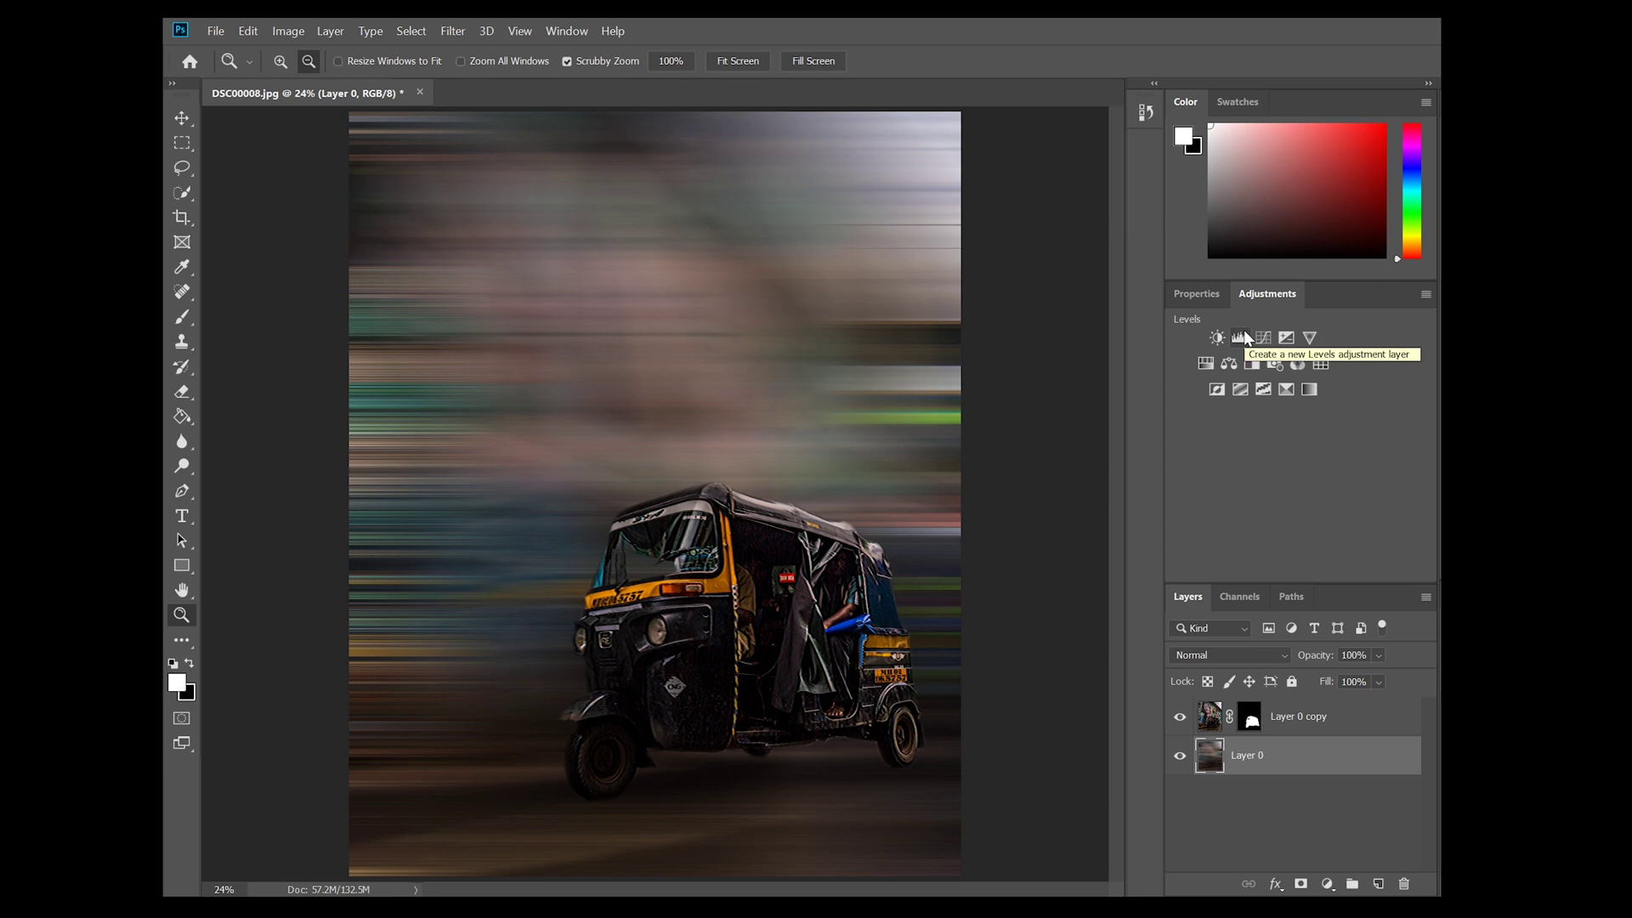
pyautogui.click(1215, 338)
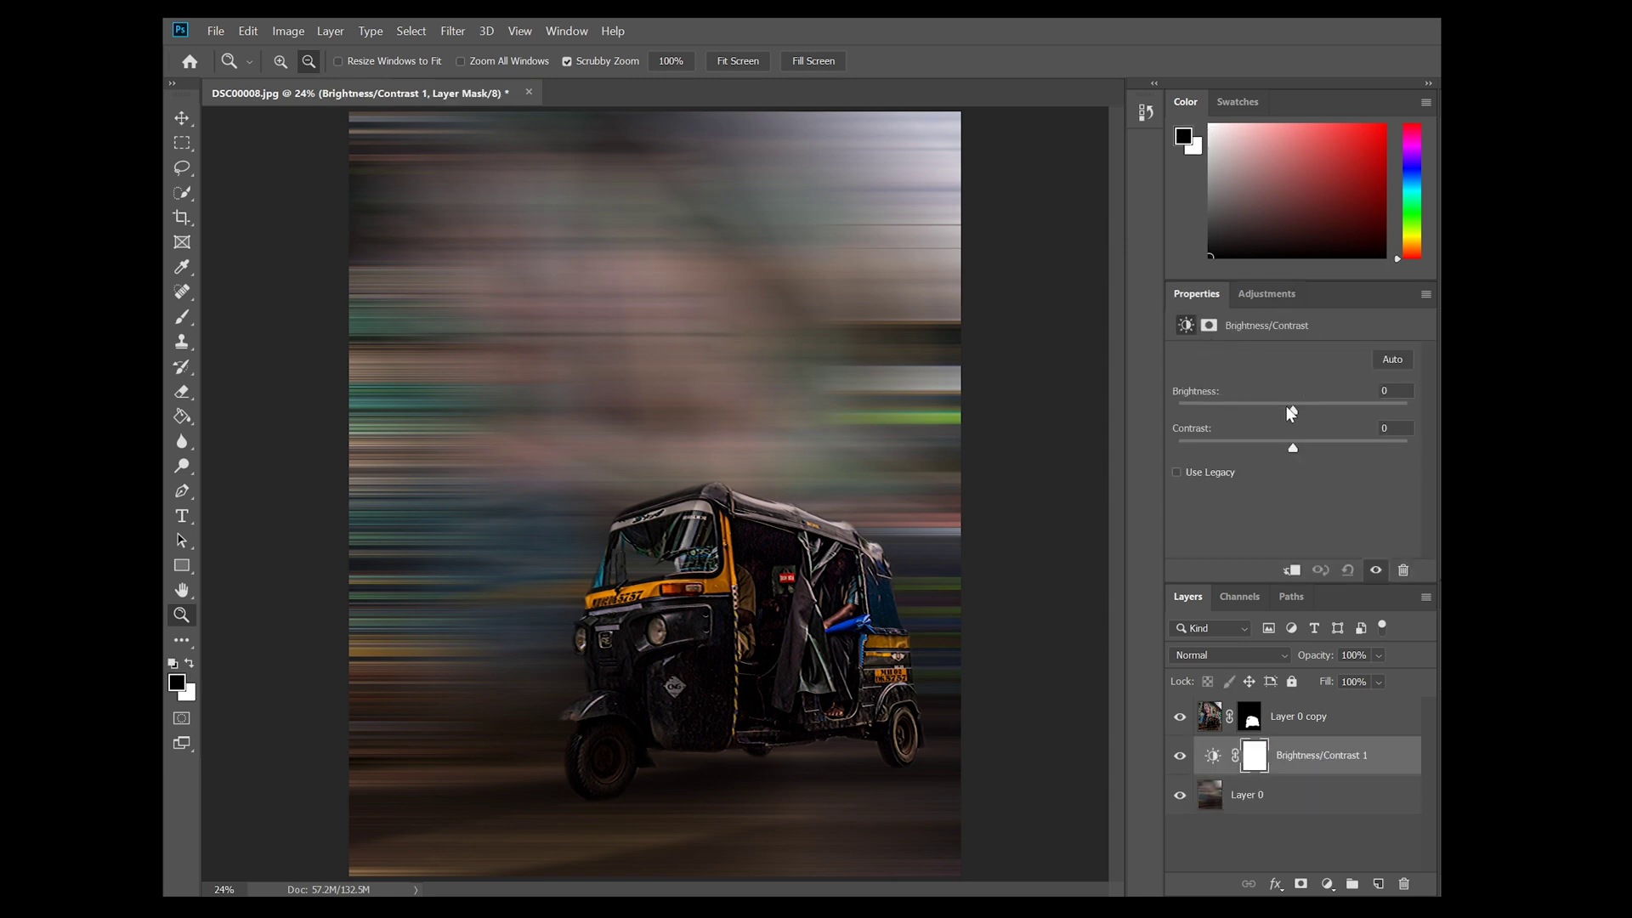
pyautogui.moveTo(1296, 406); pyautogui.dragTo(1302, 412)
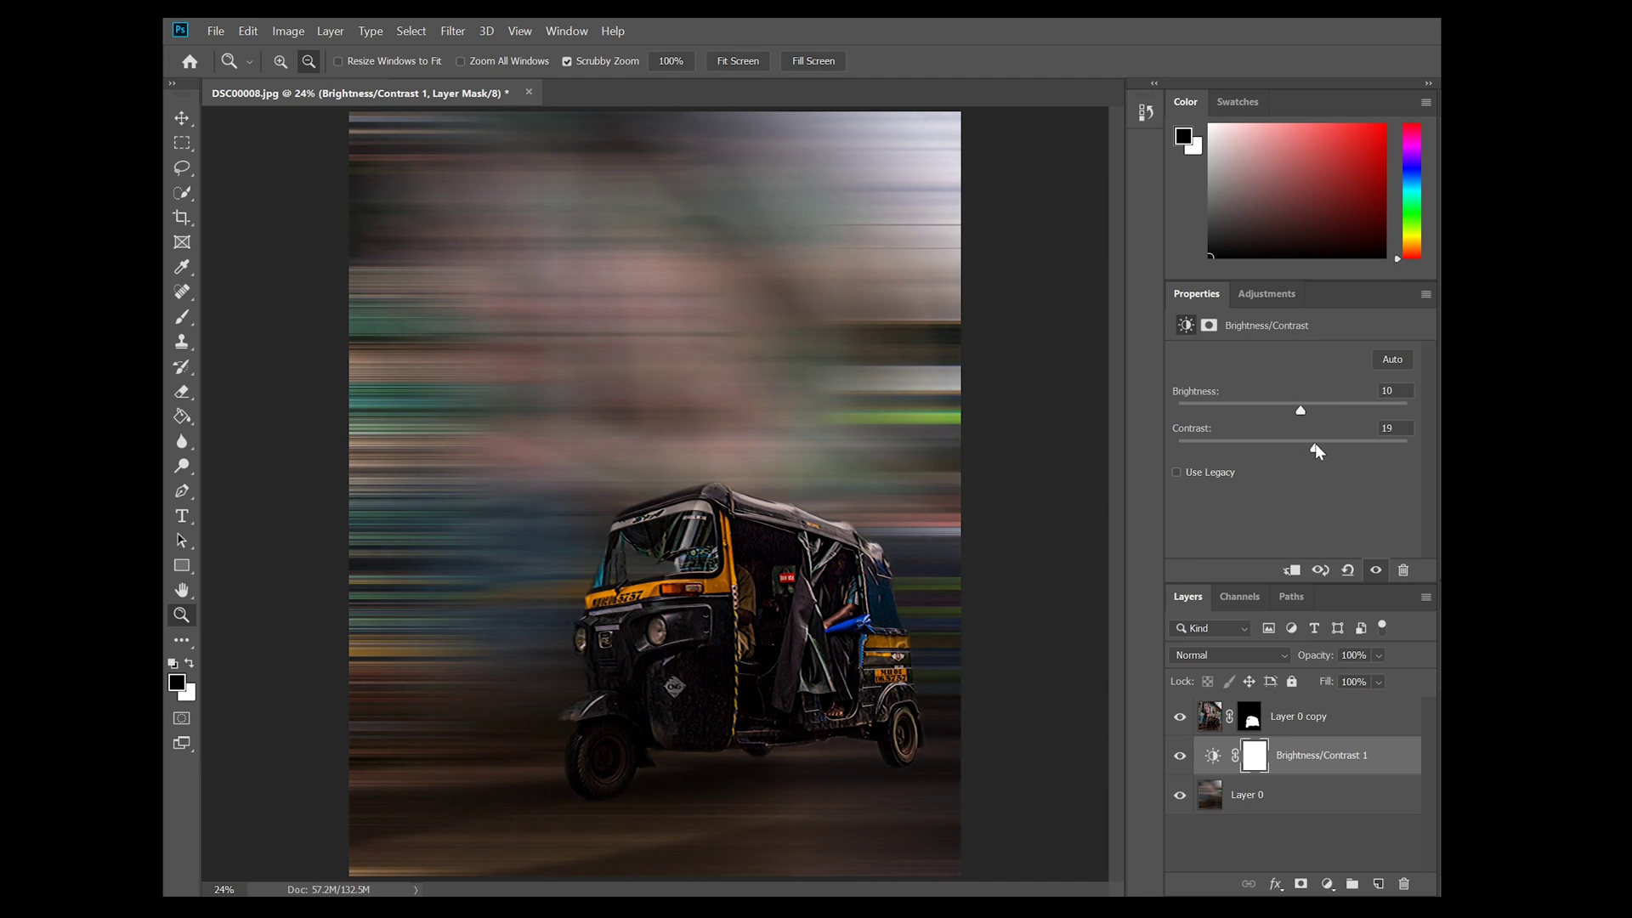
# Add a Vibrance adjustment to the background, raising vibrance and saturation slightly
pyautogui.click(1266, 293)
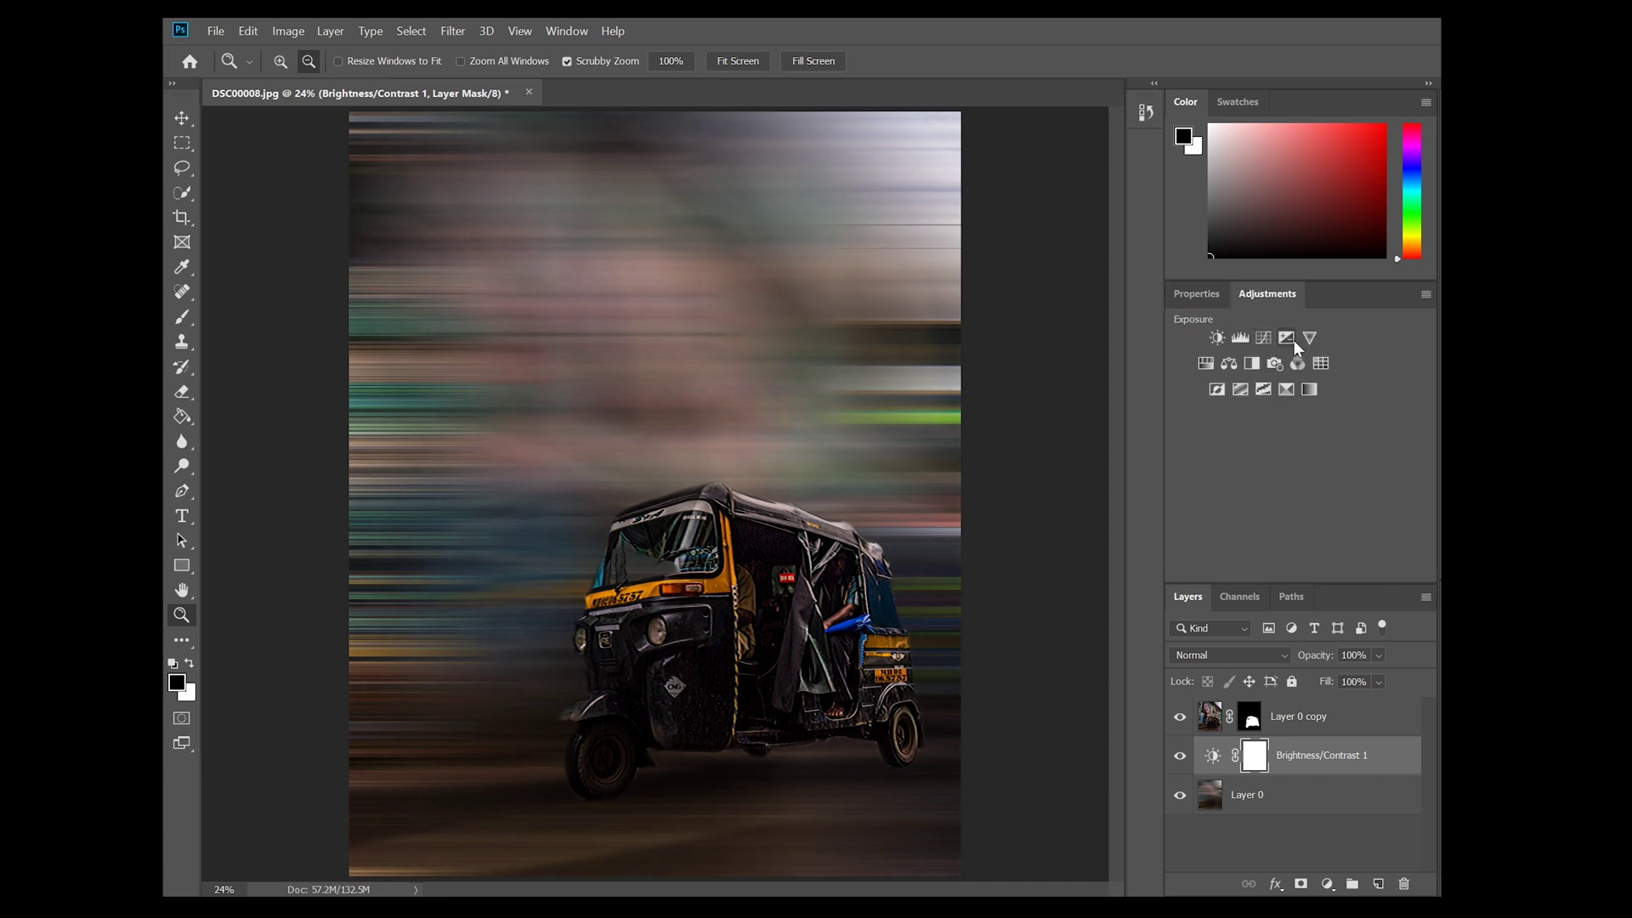
pyautogui.click(1309, 338)
pyautogui.click(1319, 375)
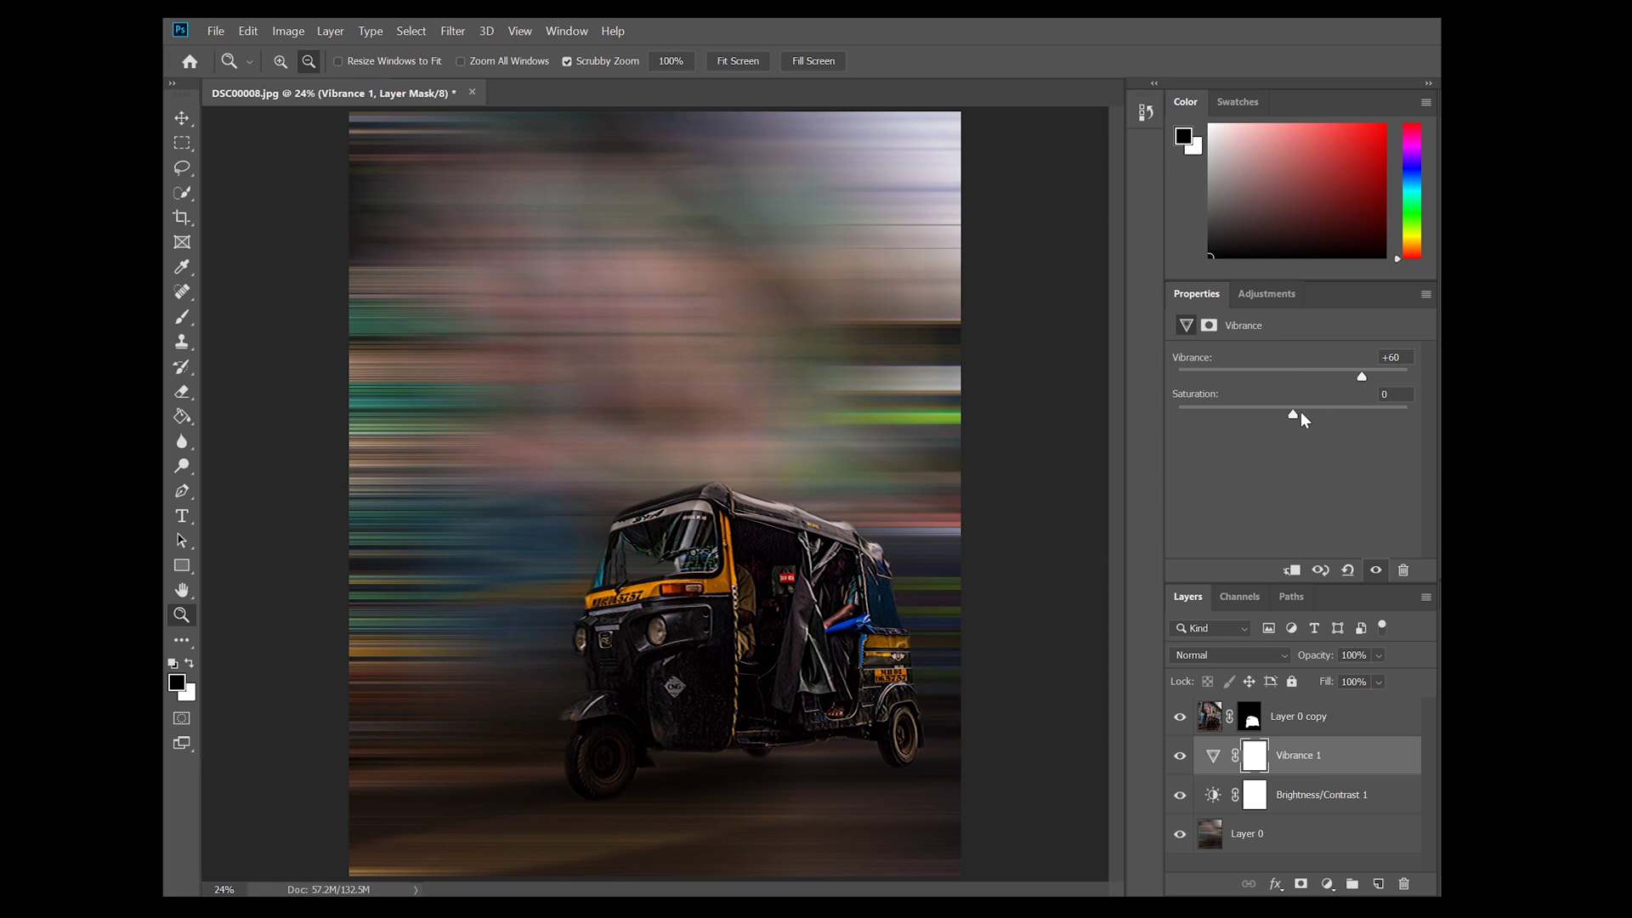
pyautogui.moveTo(1301, 414); pyautogui.dragTo(1317, 414)
# Add a Brightness/Contrast adjustment above Layer 0 copy set to Brightness 18, Contrast 20
pyautogui.click(1266, 295)
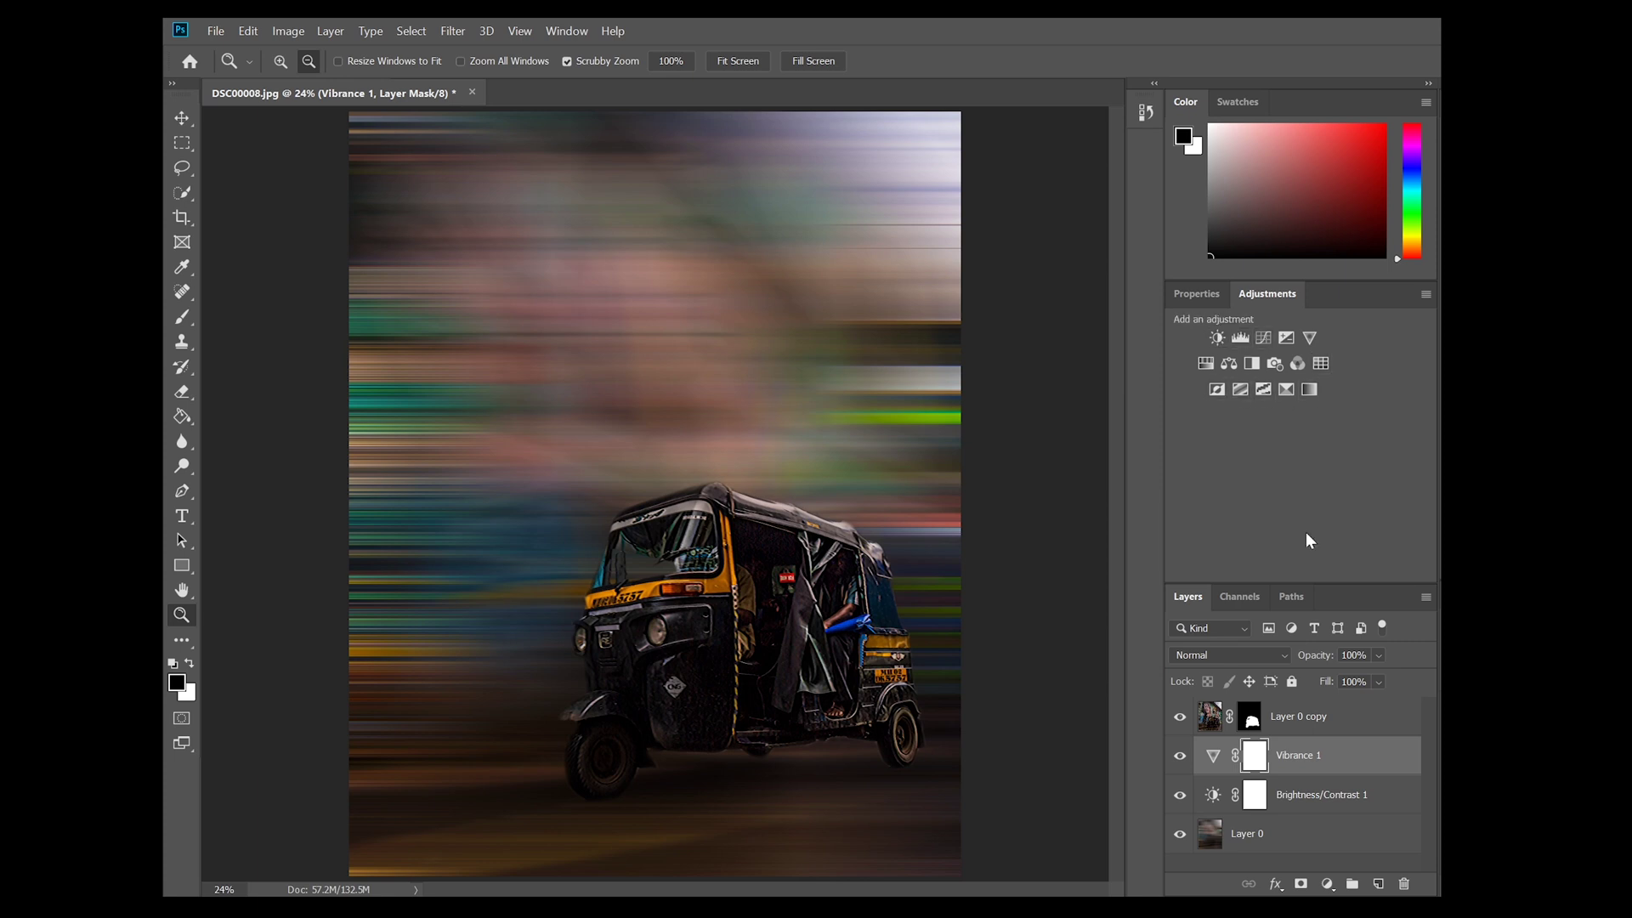
pyautogui.click(1298, 722)
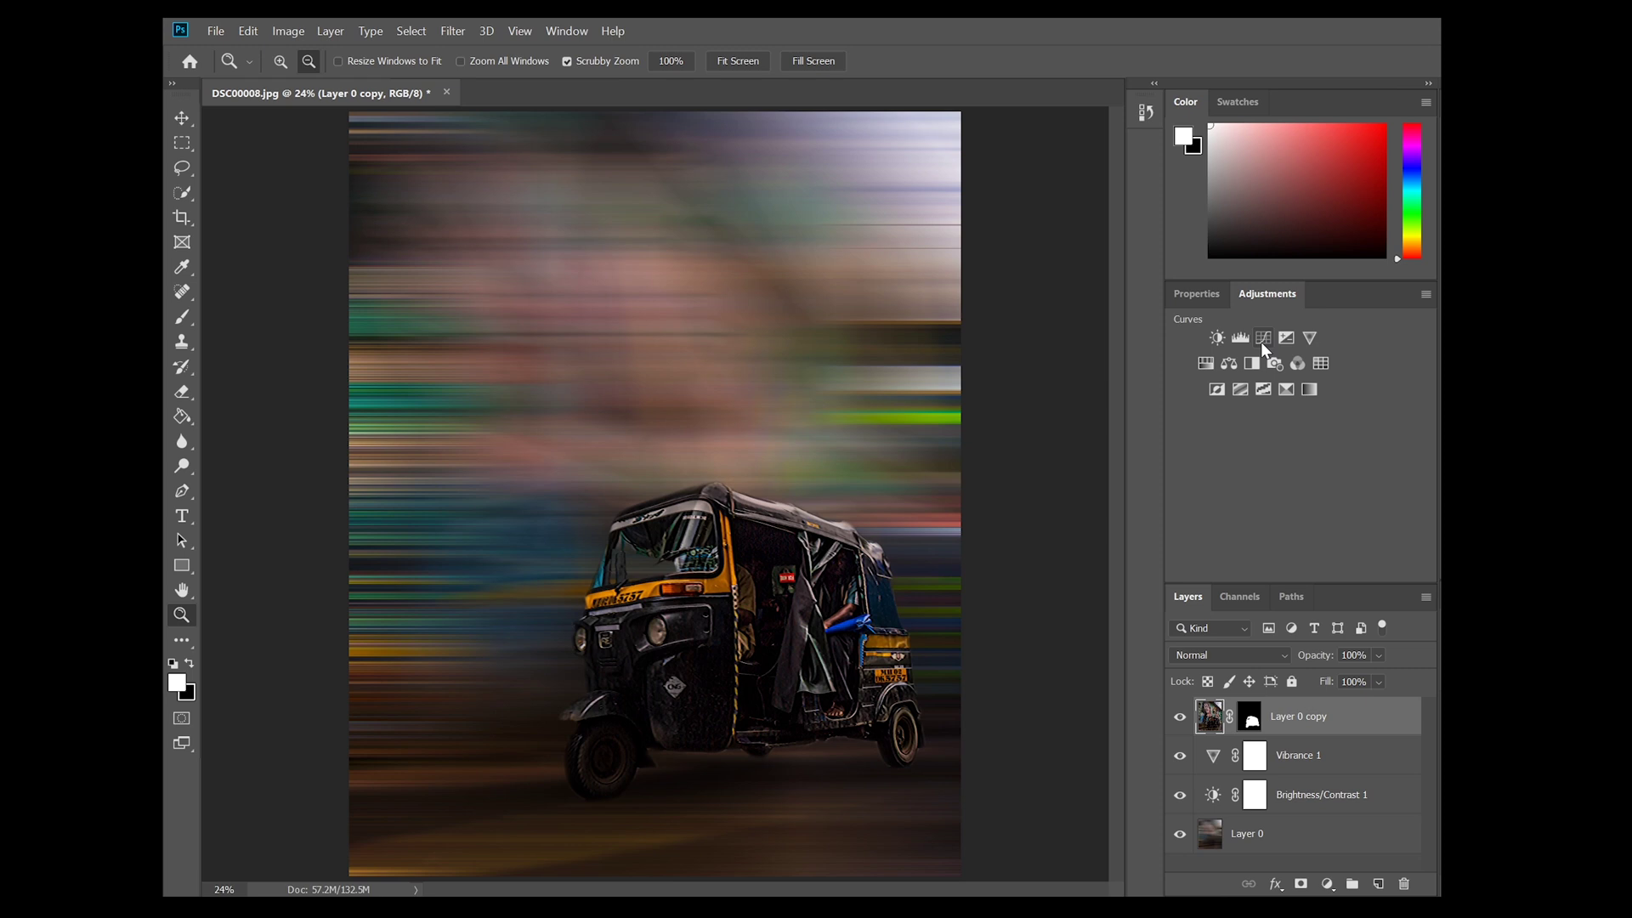
pyautogui.click(1217, 338)
pyautogui.moveTo(1292, 412); pyautogui.dragTo(1300, 412)
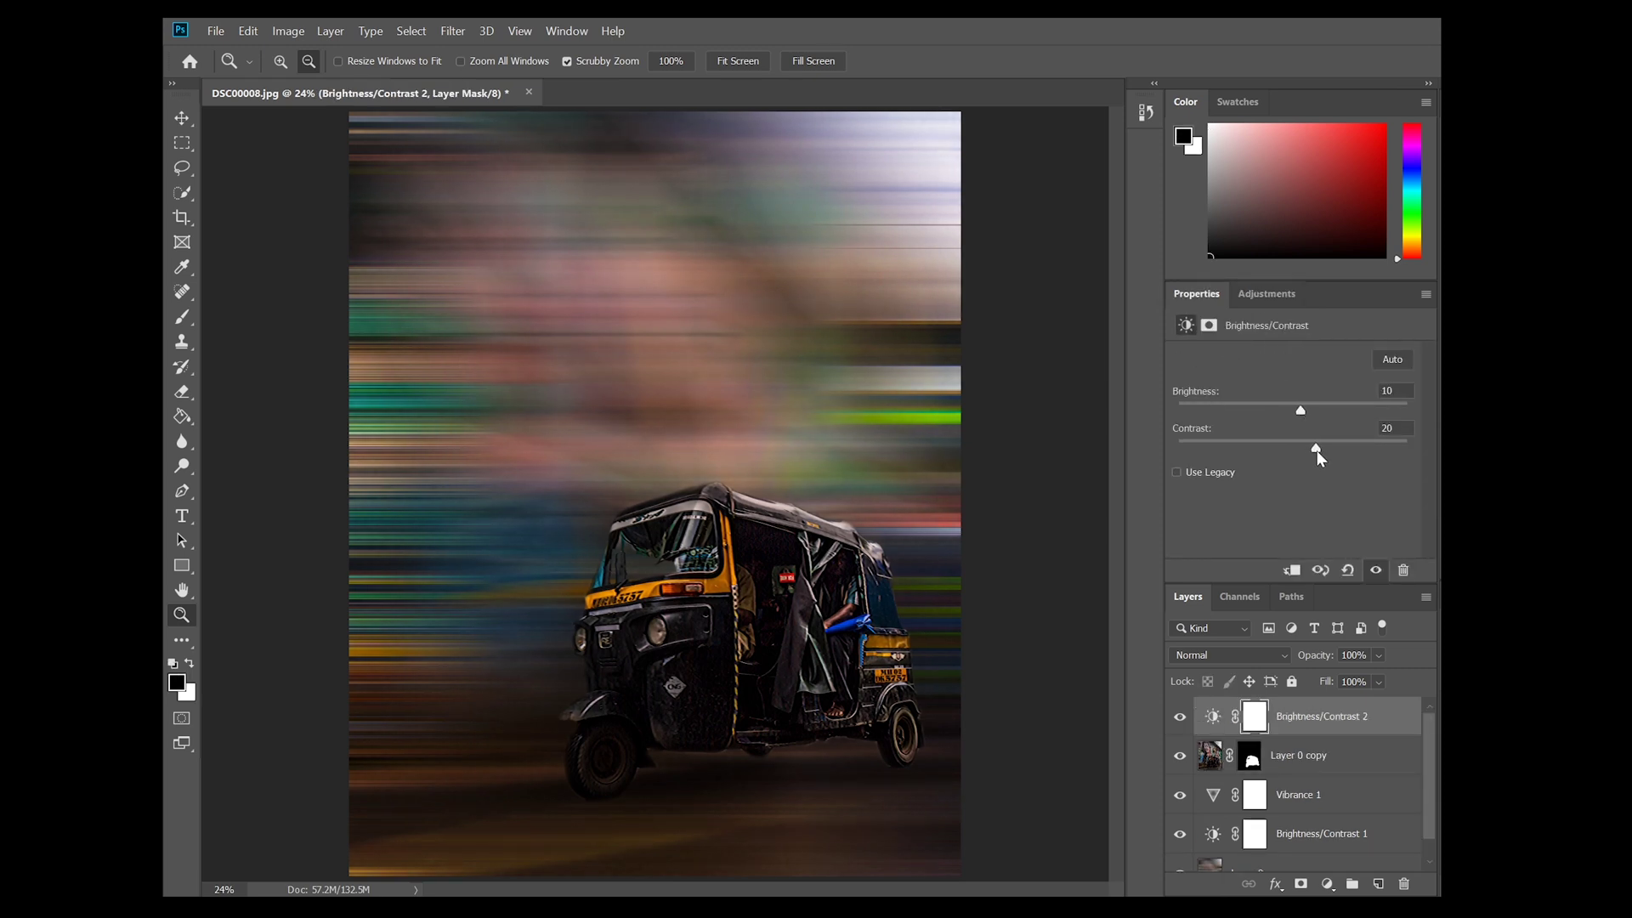
pyautogui.moveTo(1303, 411); pyautogui.dragTo(1309, 411)
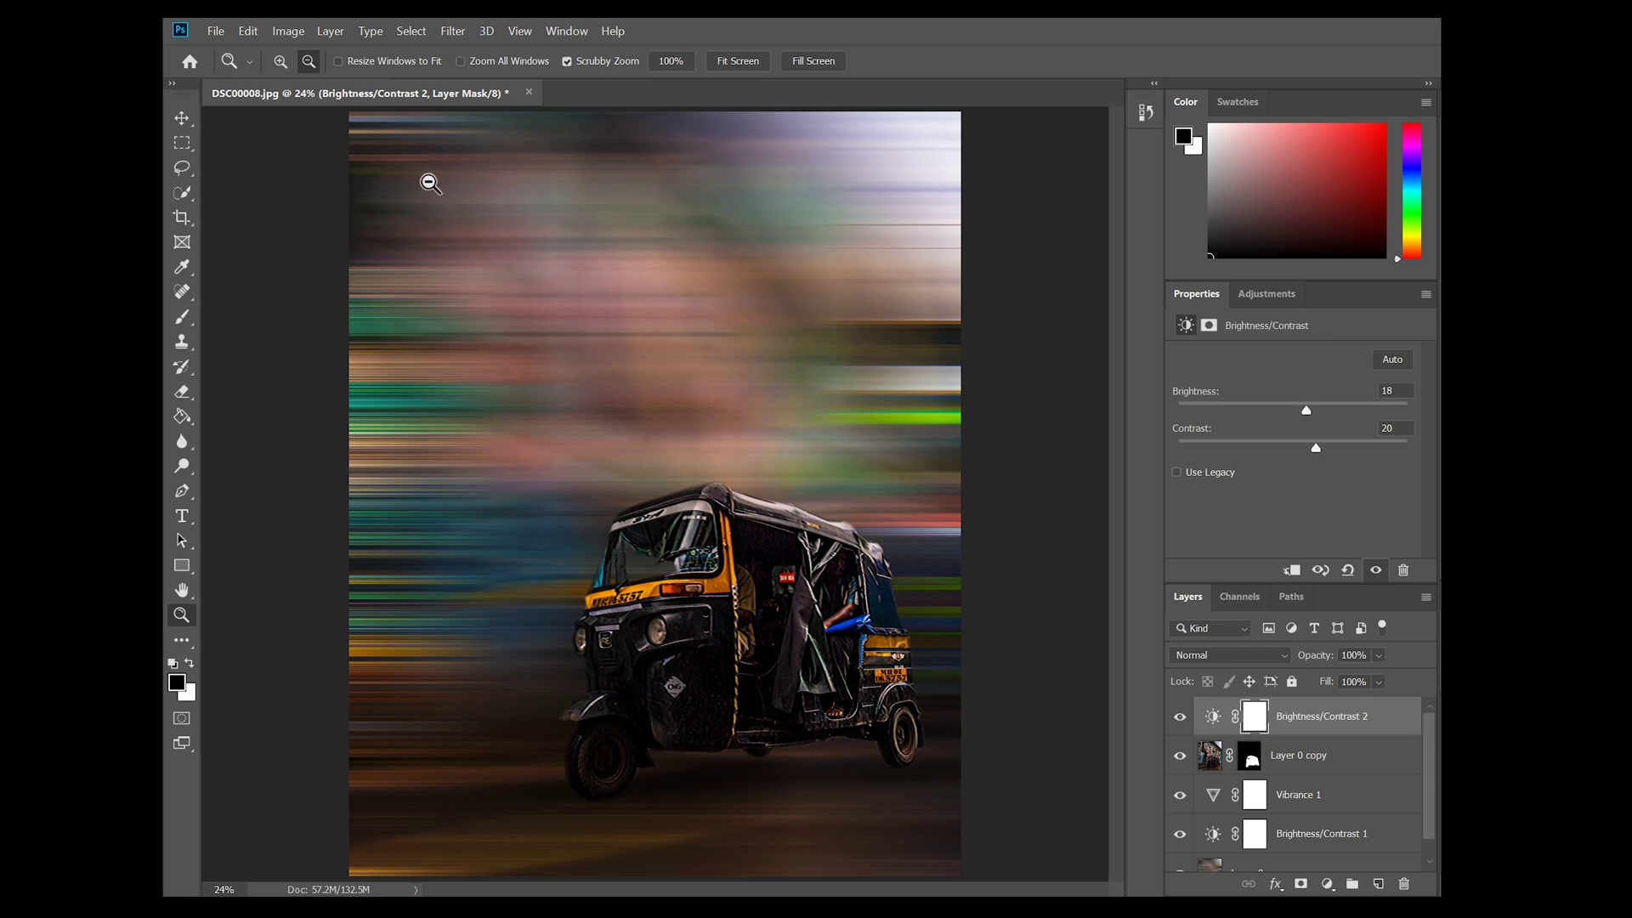
# Open Export As, showing DSC00008 as a 4000 x 5000 JPG, with the dialog fully visible
pyautogui.click(216, 30)
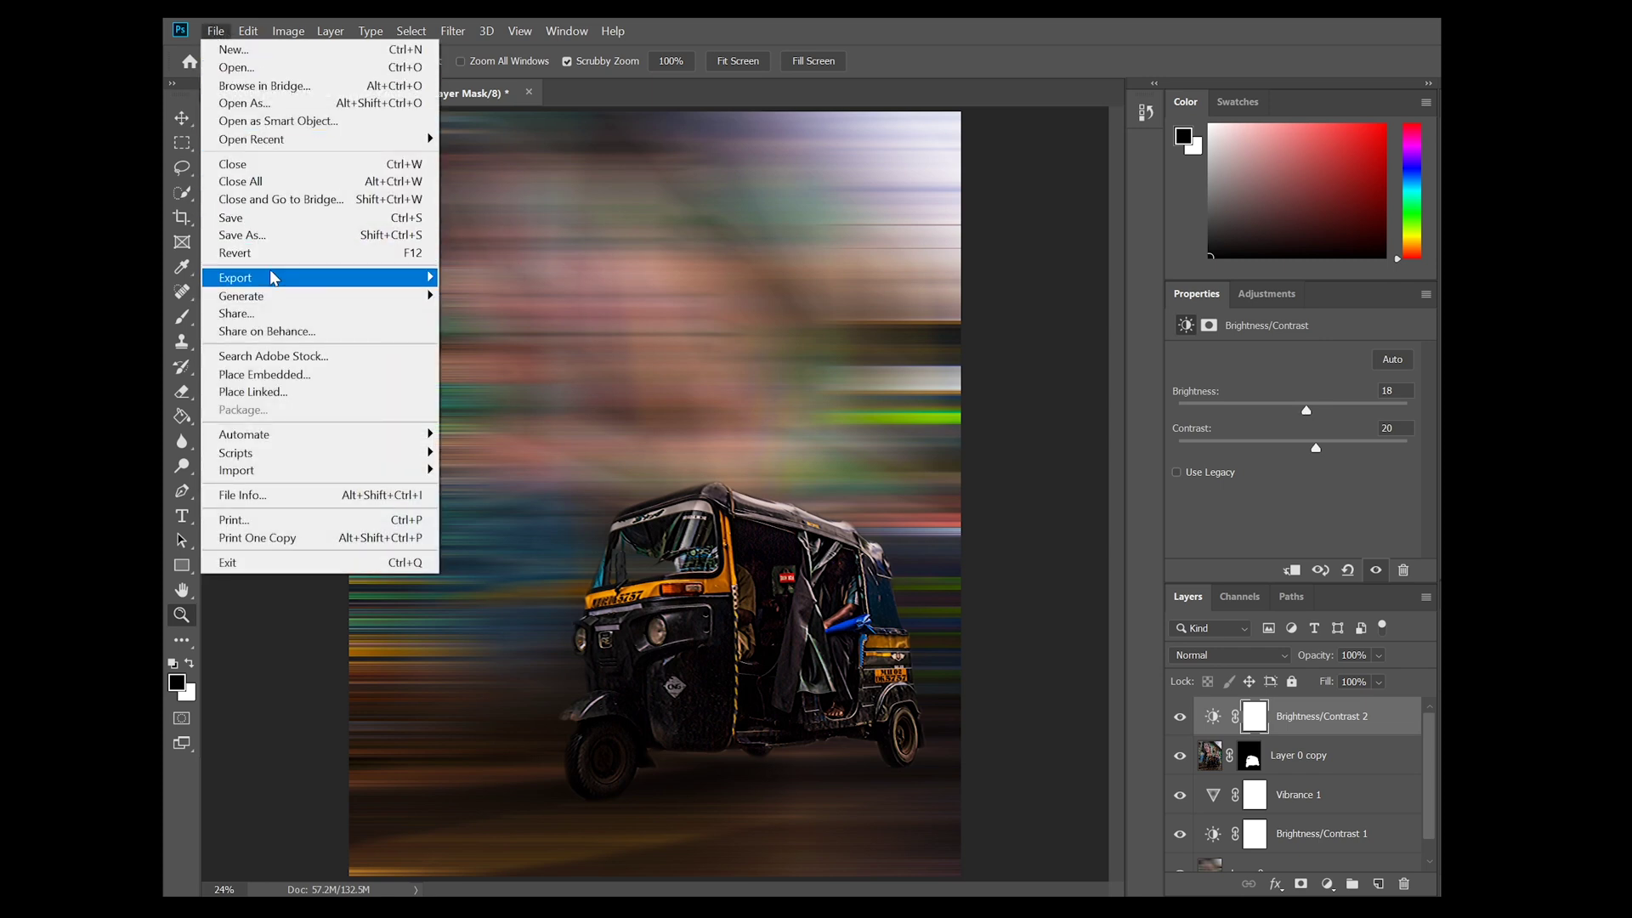
pyautogui.moveTo(276, 278)
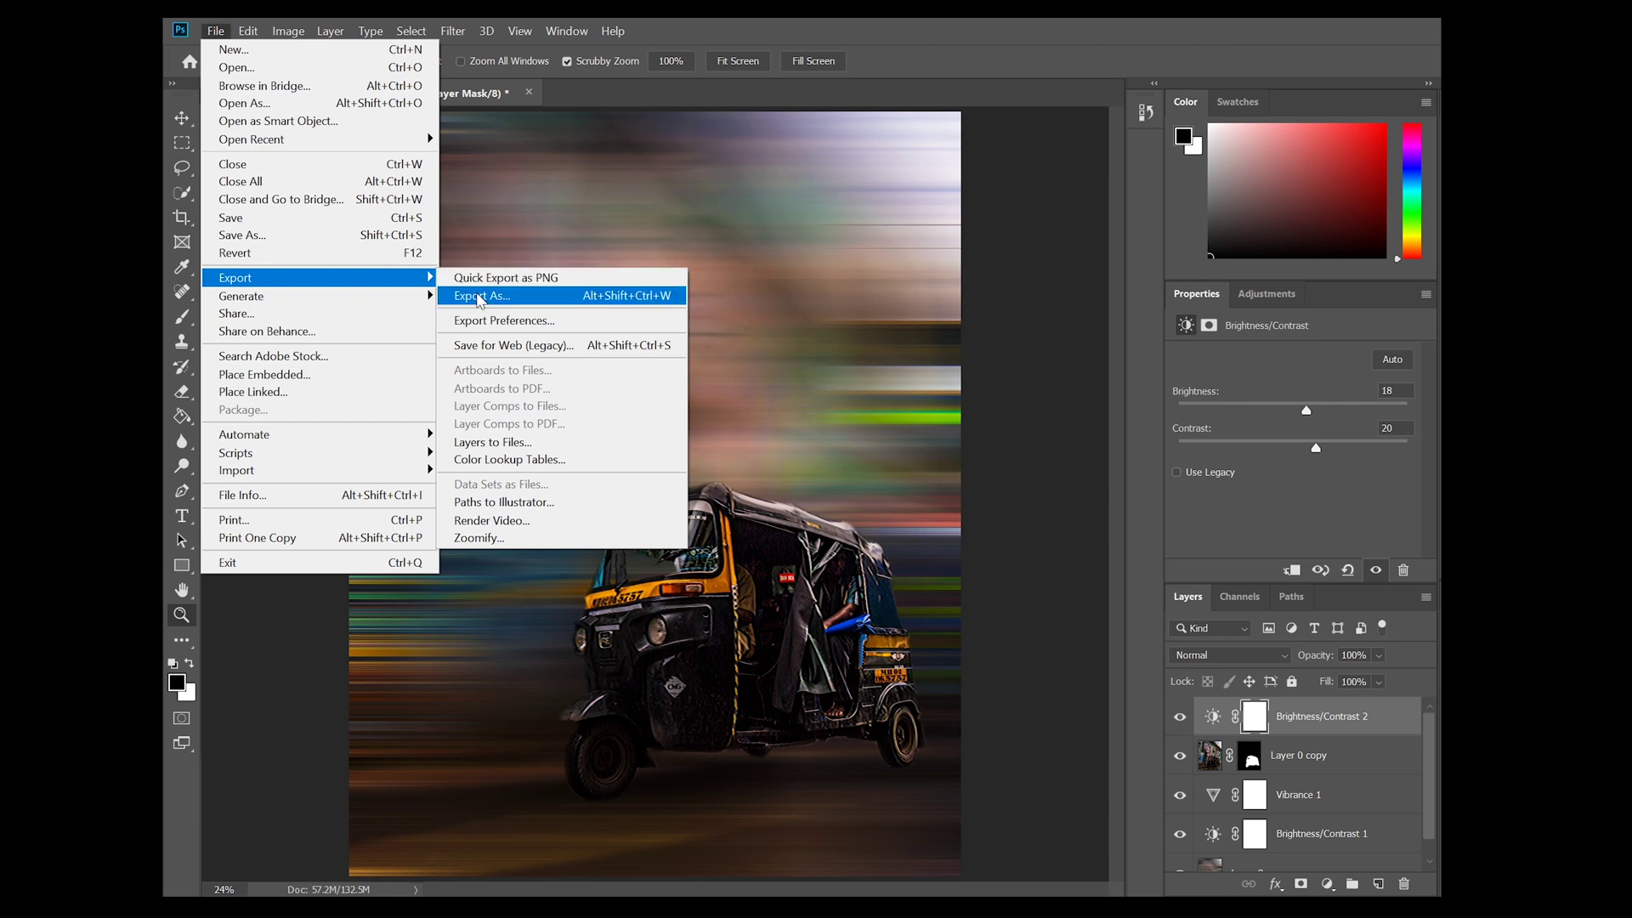
pyautogui.click(477, 297)
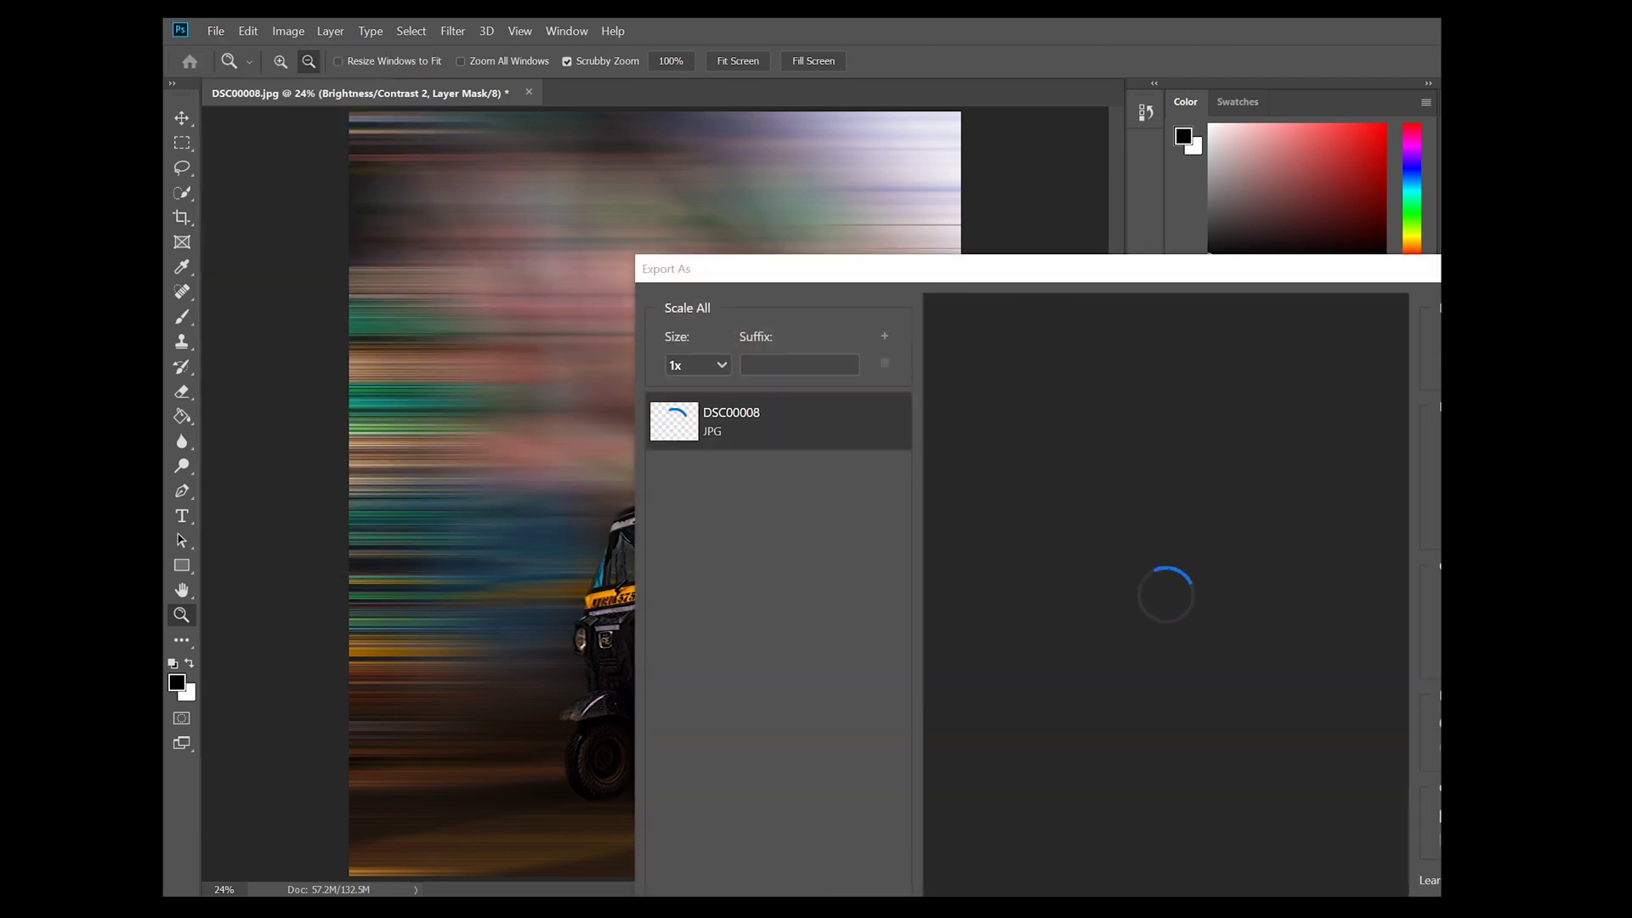
pyautogui.moveTo(1404, 281); pyautogui.dragTo(1334, 129)
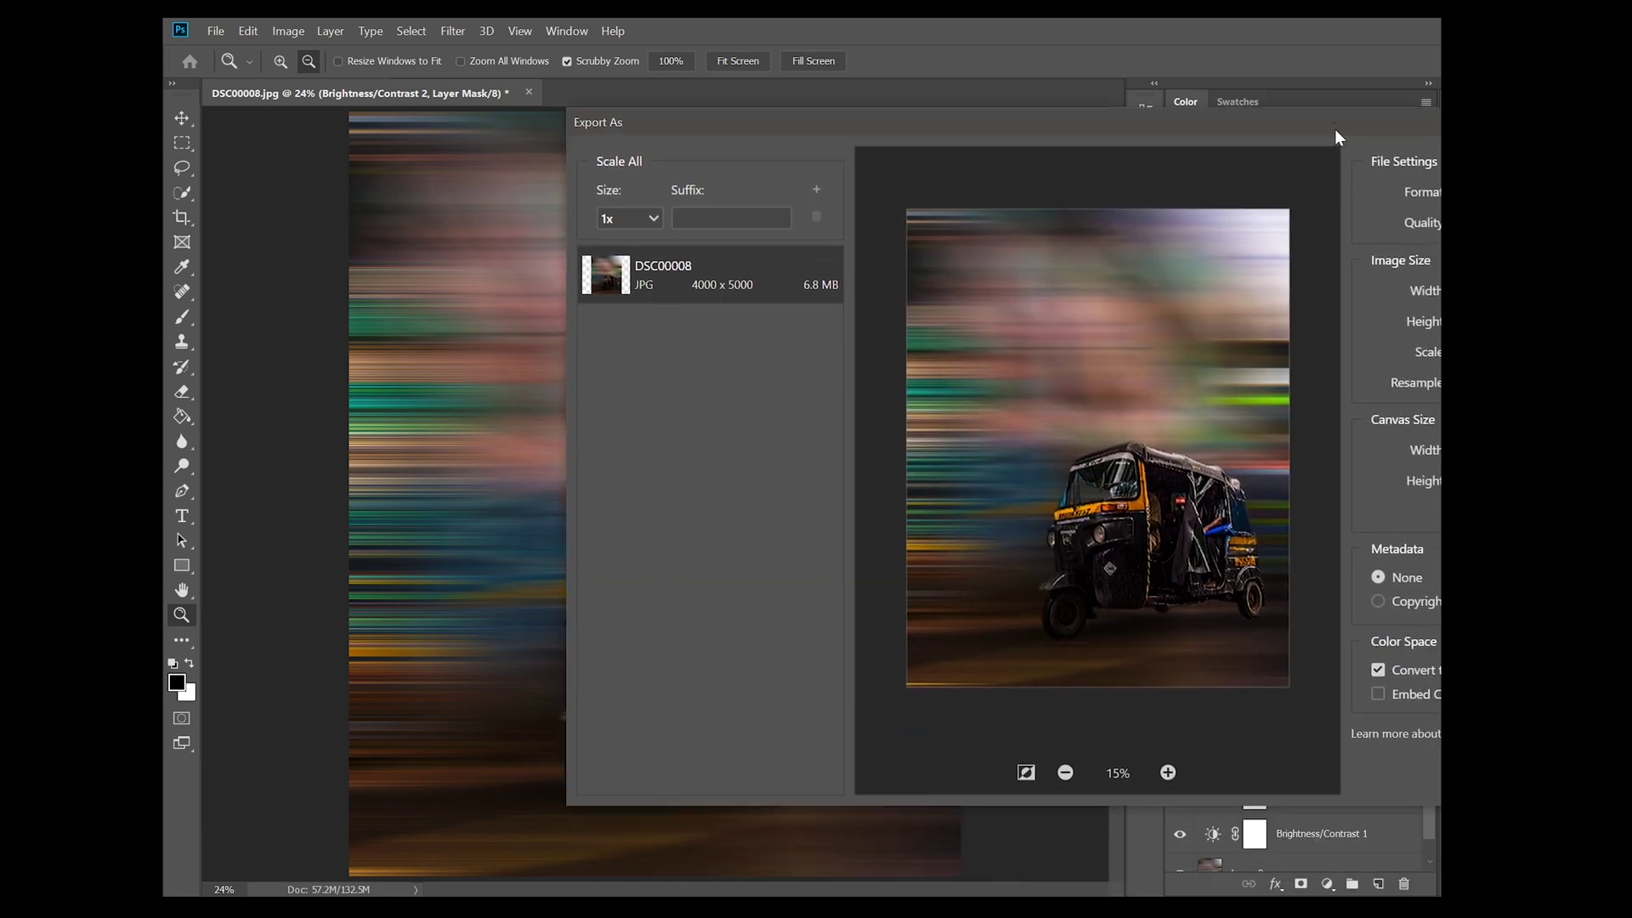